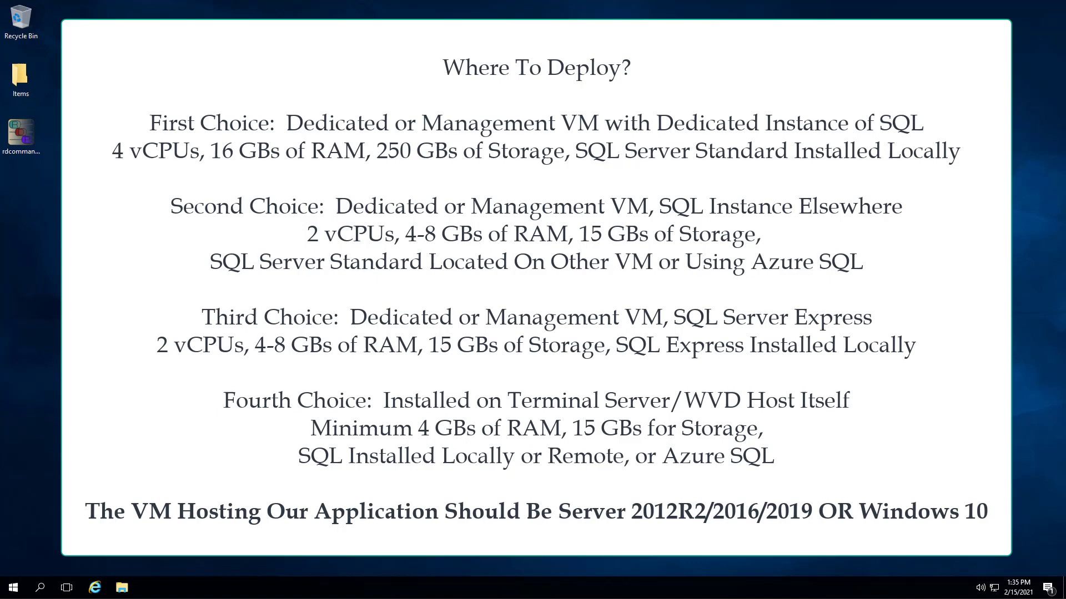
Advance the presentation to the 'Can I Use SQL Server Express?' slide
{"action": "key", "text": "Right"}
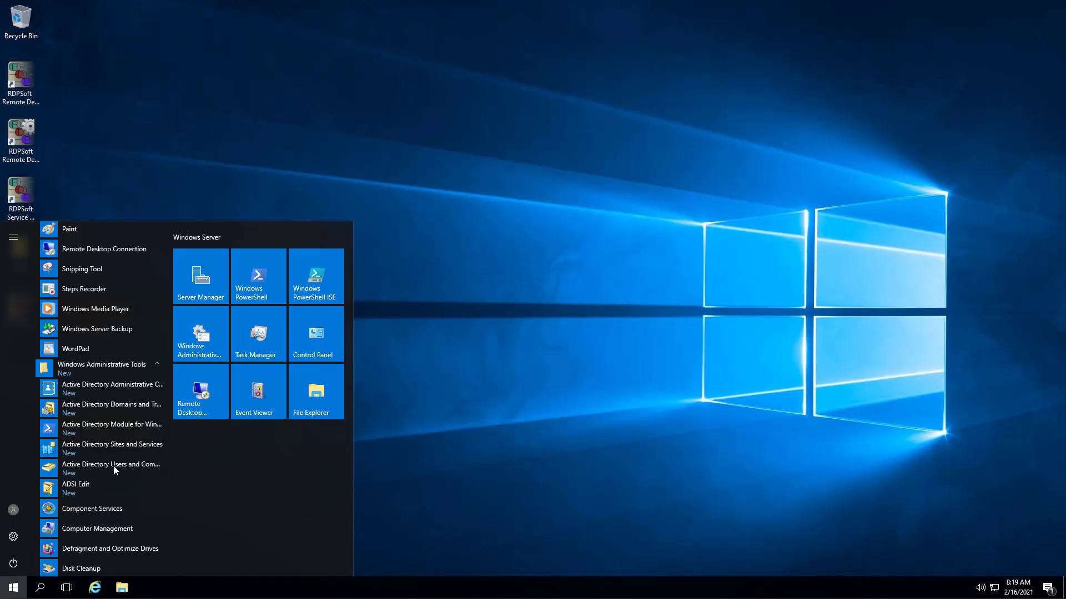
Start a new user in the Users container named RDPSoft Service and enter its logon name
{"action": "left_click", "coordinate": [113, 465]}
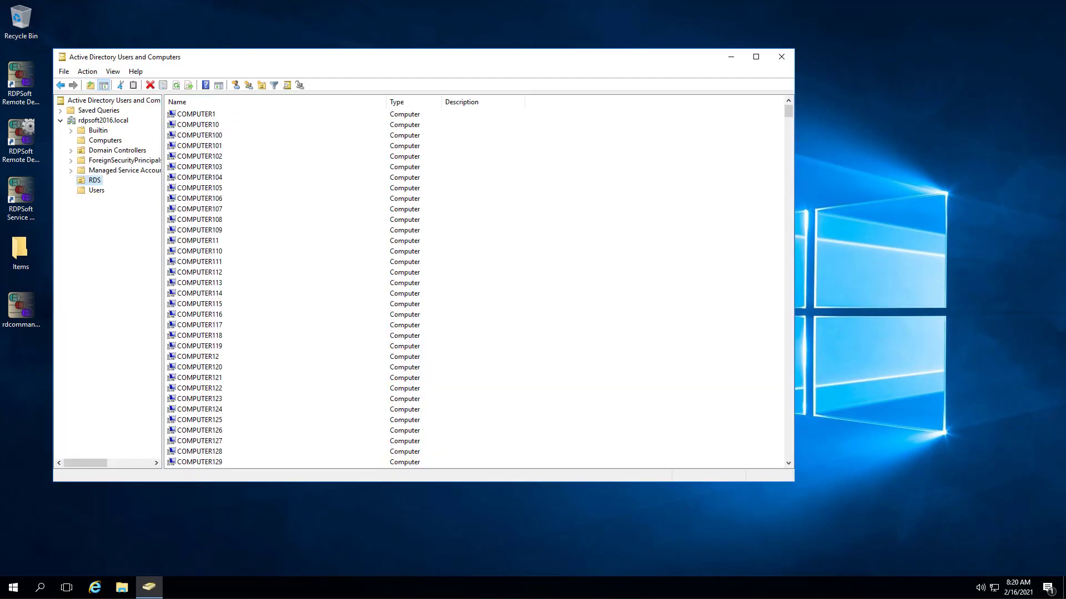
{"action": "right_click", "coordinate": [97, 194]}
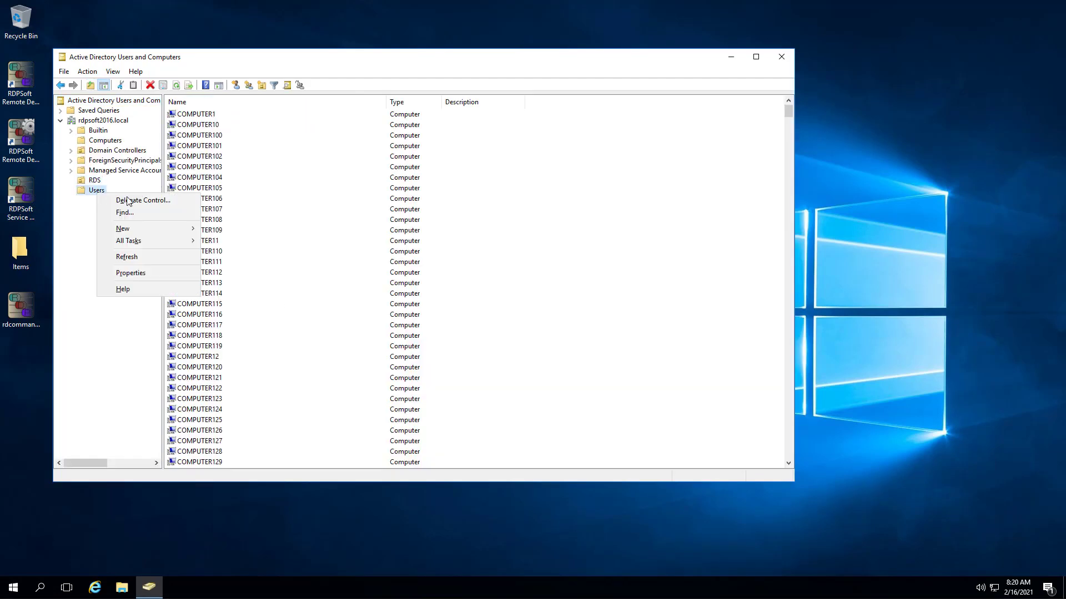
{"action": "mouse_move", "coordinate": [166, 228]}
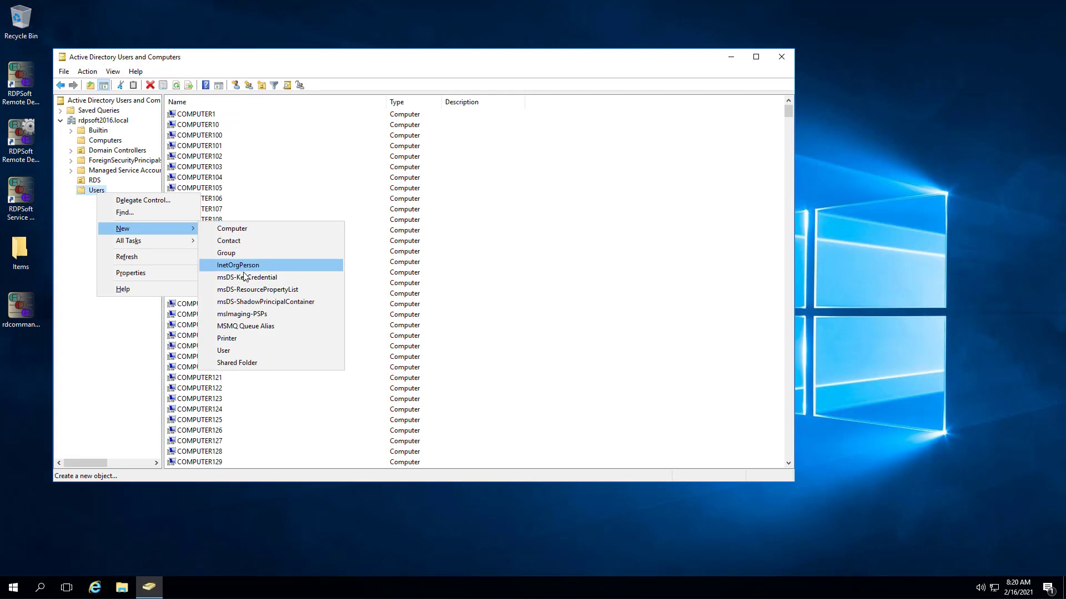
{"action": "left_click", "coordinate": [232, 350]}
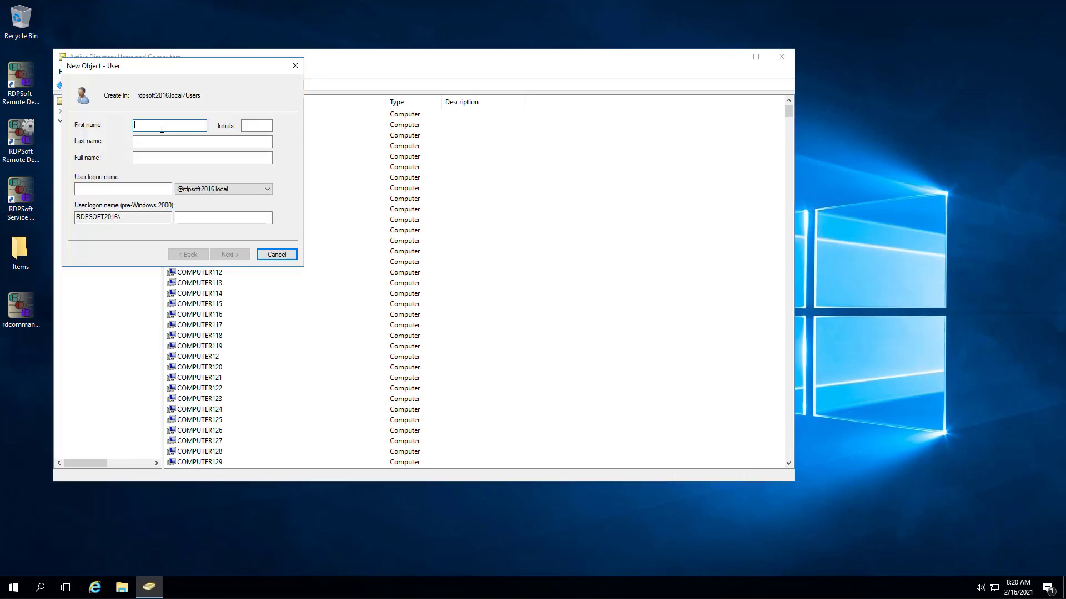
{"action": "type", "text": "RDPS"}
{"action": "key", "text": "Tab"}
{"action": "key", "text": "Tab"}
{"action": "type", "text": "S"}
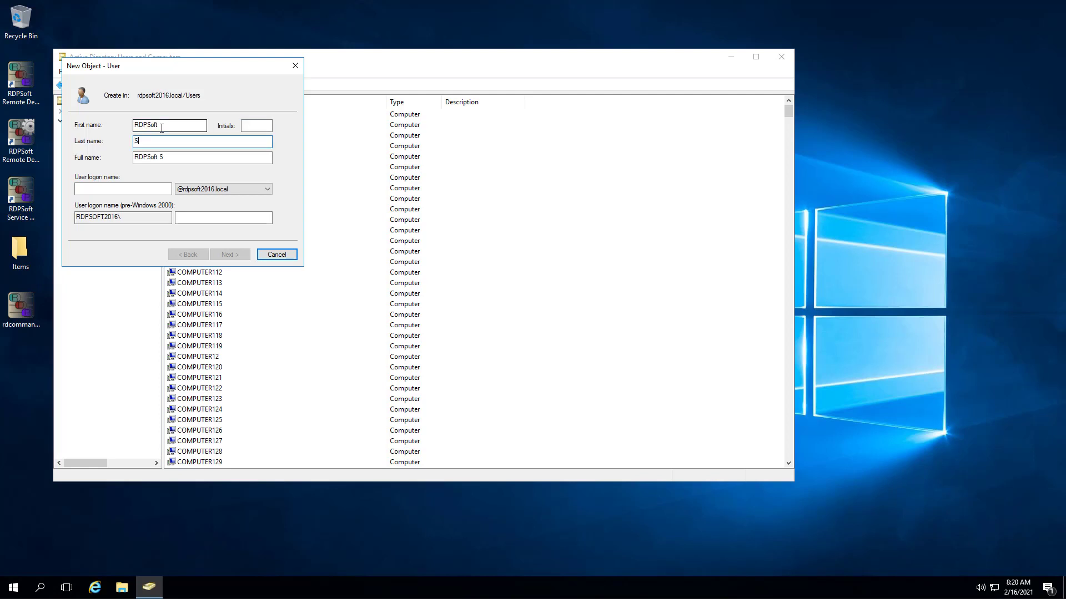
{"action": "type", "text": "erviec"}
{"action": "key", "text": "BackSpace"}
{"action": "type", "text": "ce"}
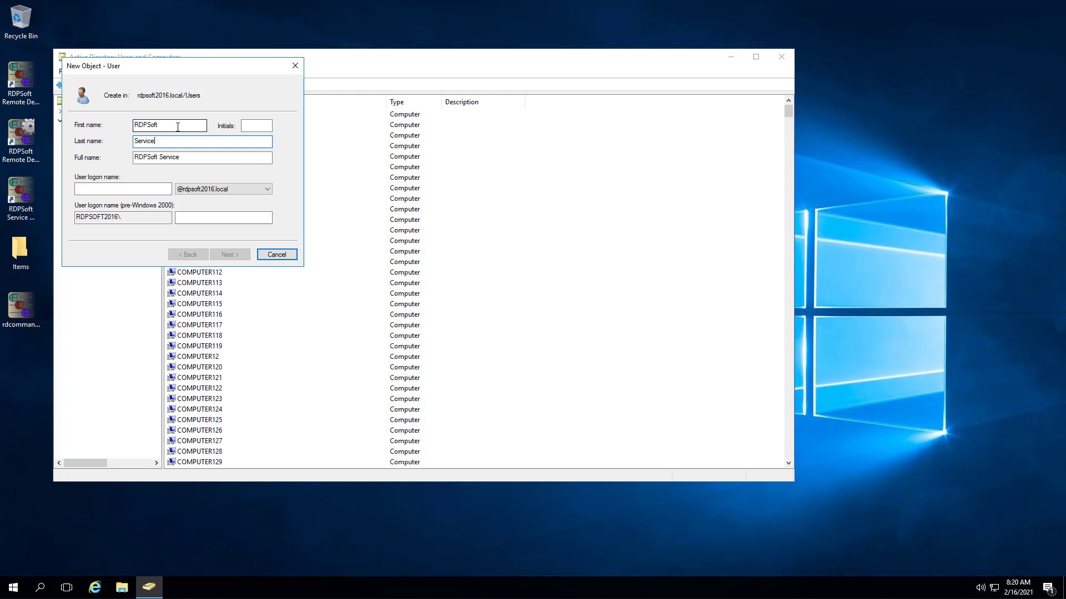
{"action": "left_click", "coordinate": [111, 189]}
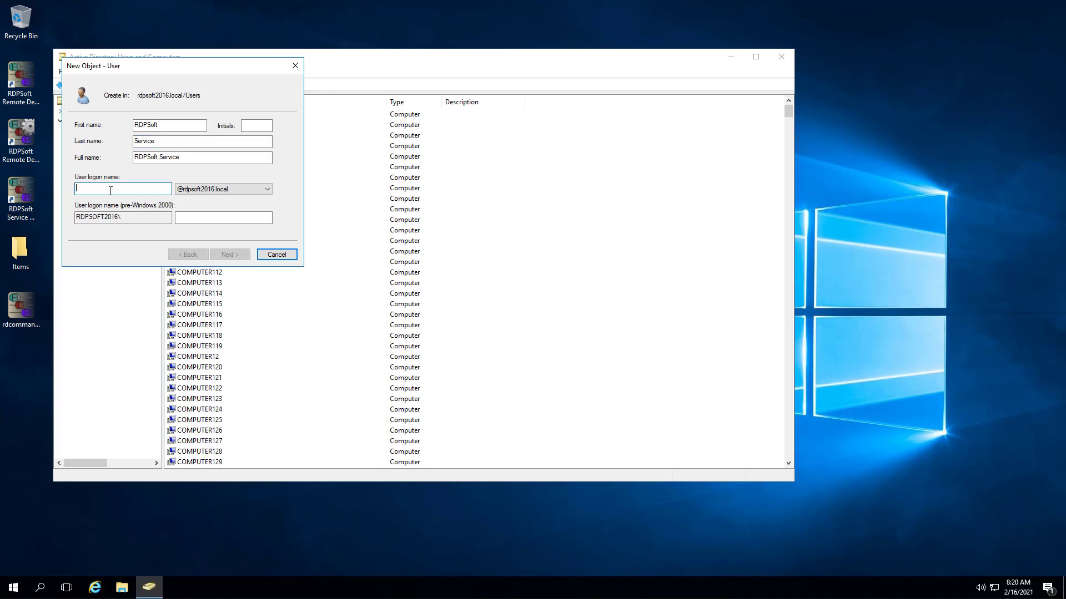
{"action": "type", "text": "rd"}
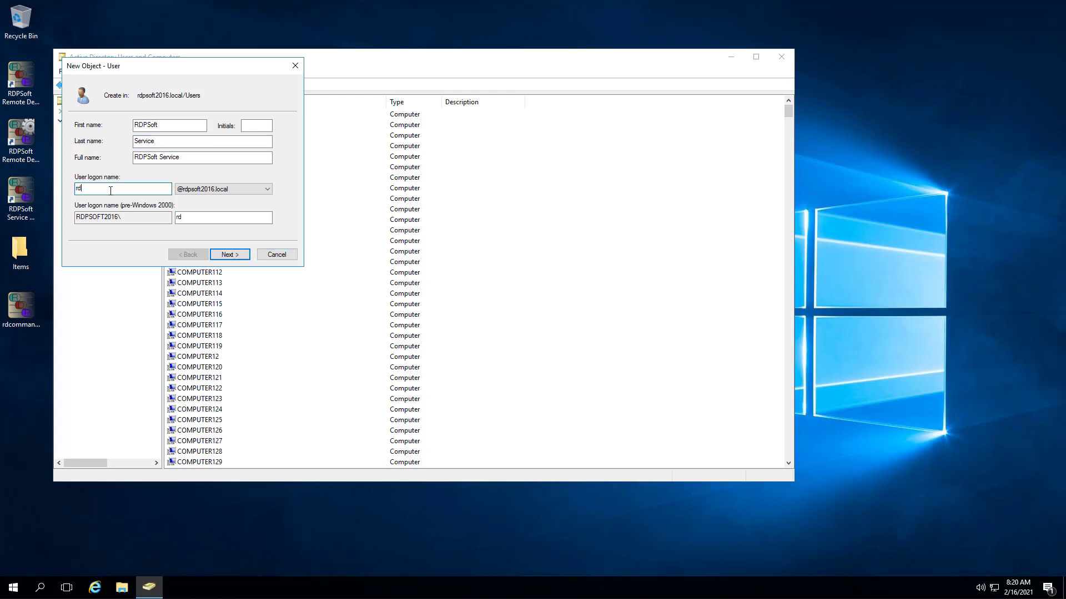
{"action": "type", "text": "osif"}
{"action": "key", "text": "BackSpace"}
{"action": "key", "text": "BackSpace"}
{"action": "type", "text": "psoftsvc"}
Set the account's password to never expire and finish creating the user
{"action": "left_click", "coordinate": [230, 255]}
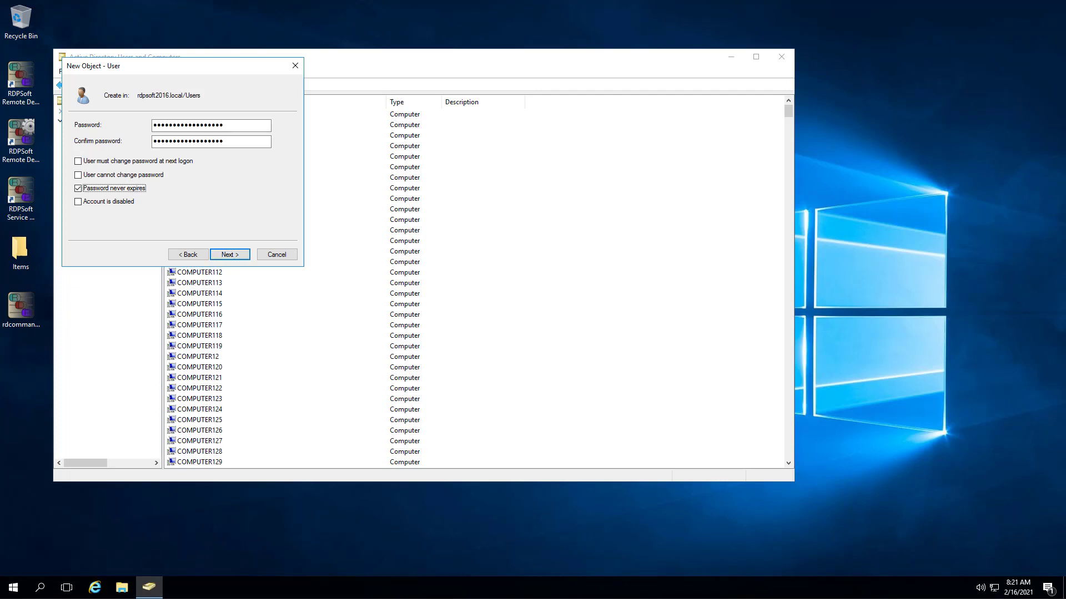
{"action": "left_click", "coordinate": [232, 256]}
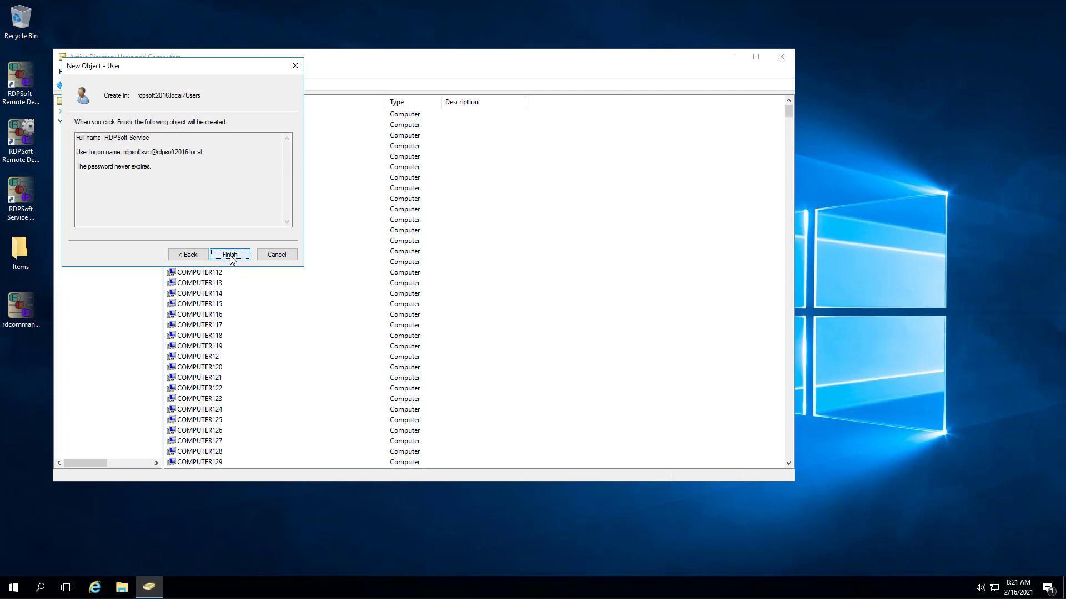
{"action": "left_click", "coordinate": [232, 257]}
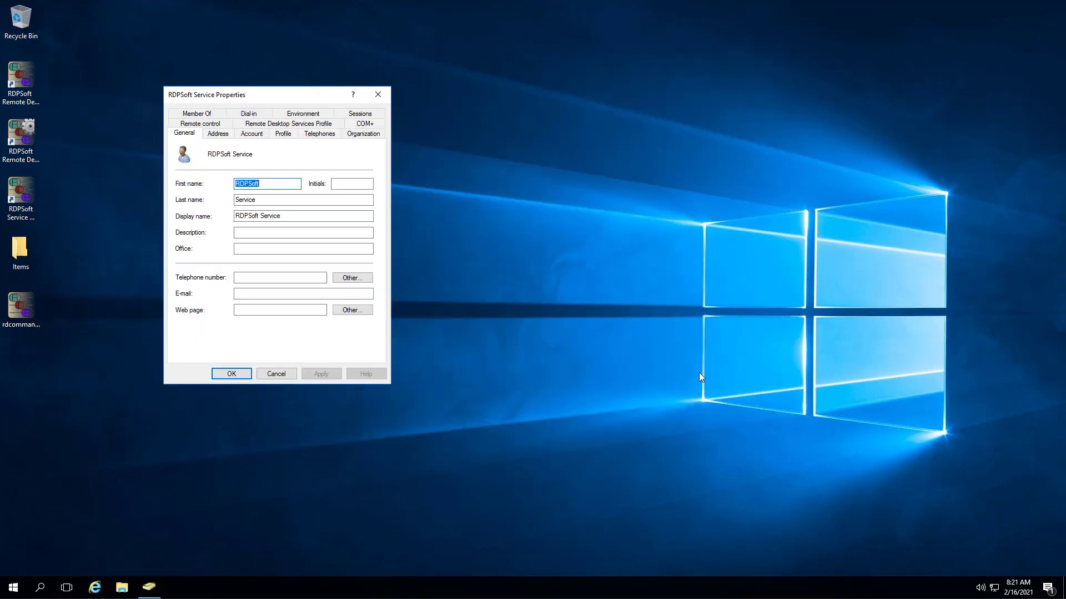
Check that RDPSoft Service's Member Of tab lists only Domain Users, then close its Properties
{"action": "left_click", "coordinate": [197, 113]}
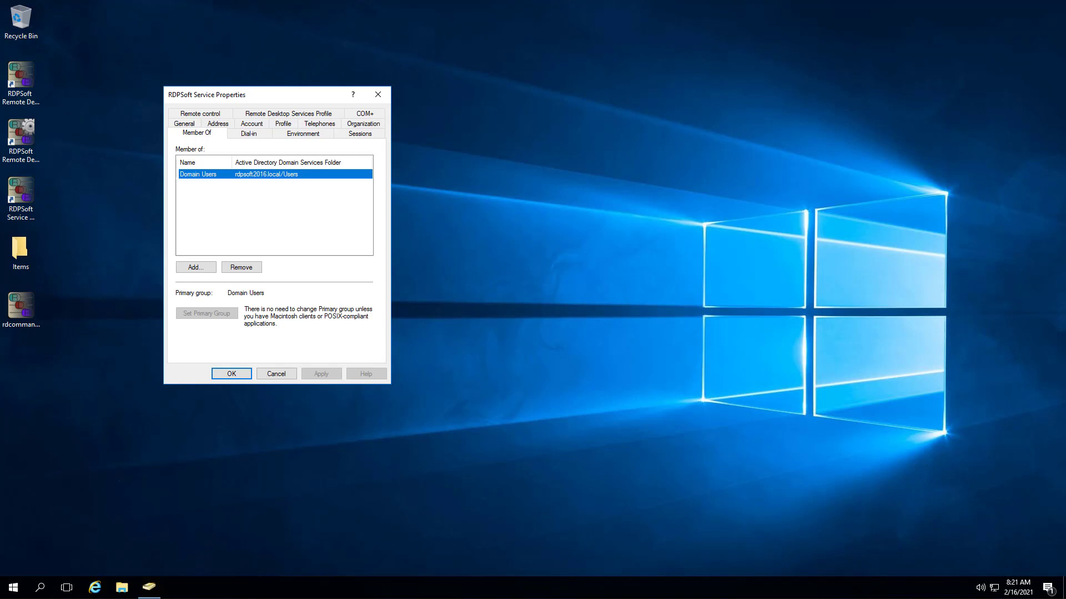
{"action": "key", "text": "Return"}
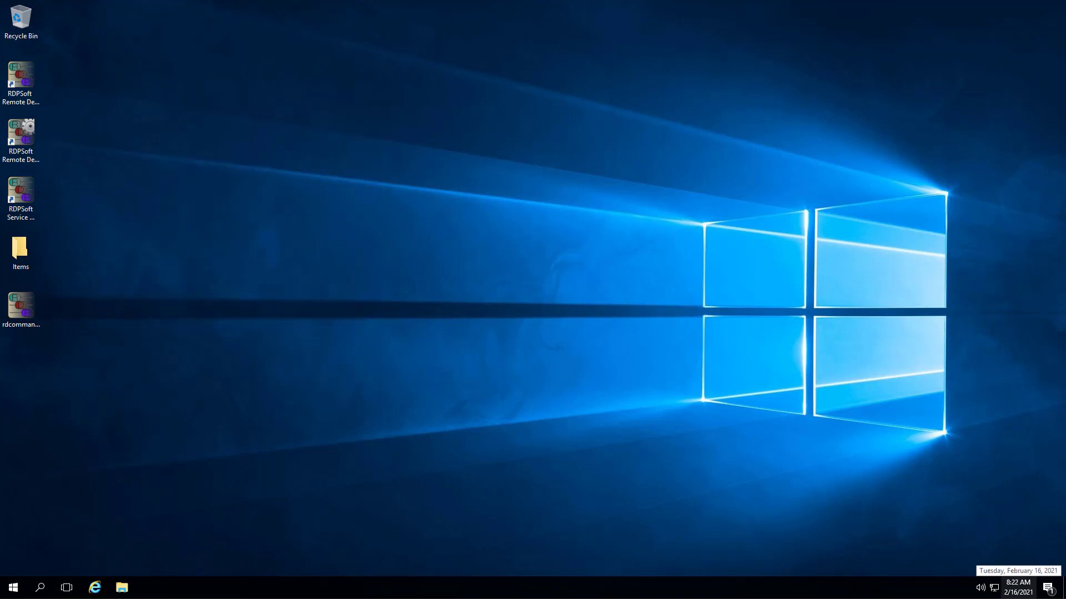
Launch Computer Management with compmgmt.msc and open the local Administrators group's properties
{"action": "right_click", "coordinate": [13, 589]}
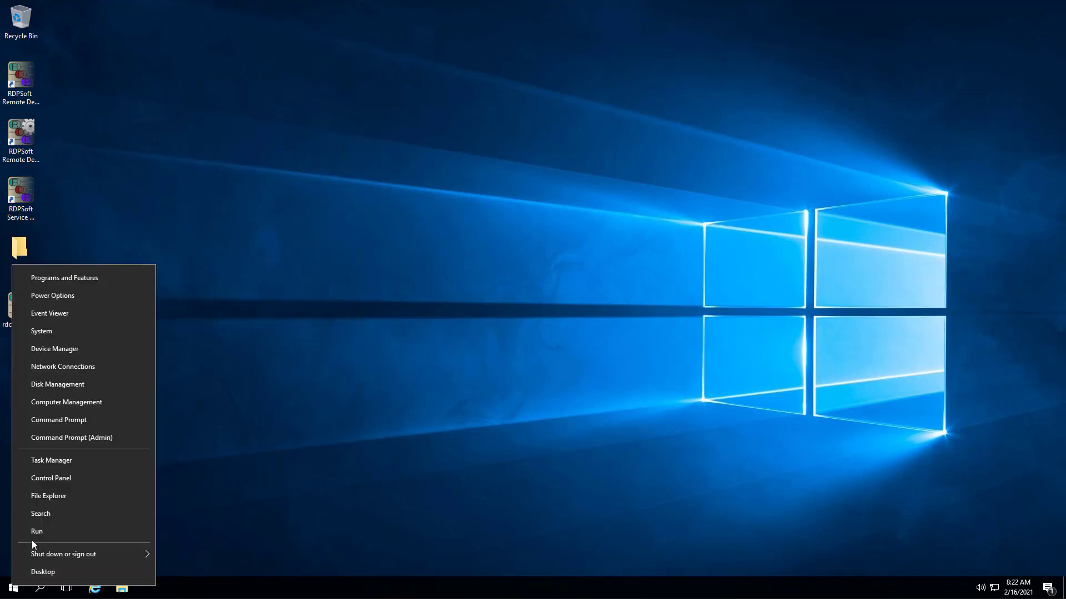
{"action": "left_click", "coordinate": [32, 541]}
{"action": "type", "text": "co"}
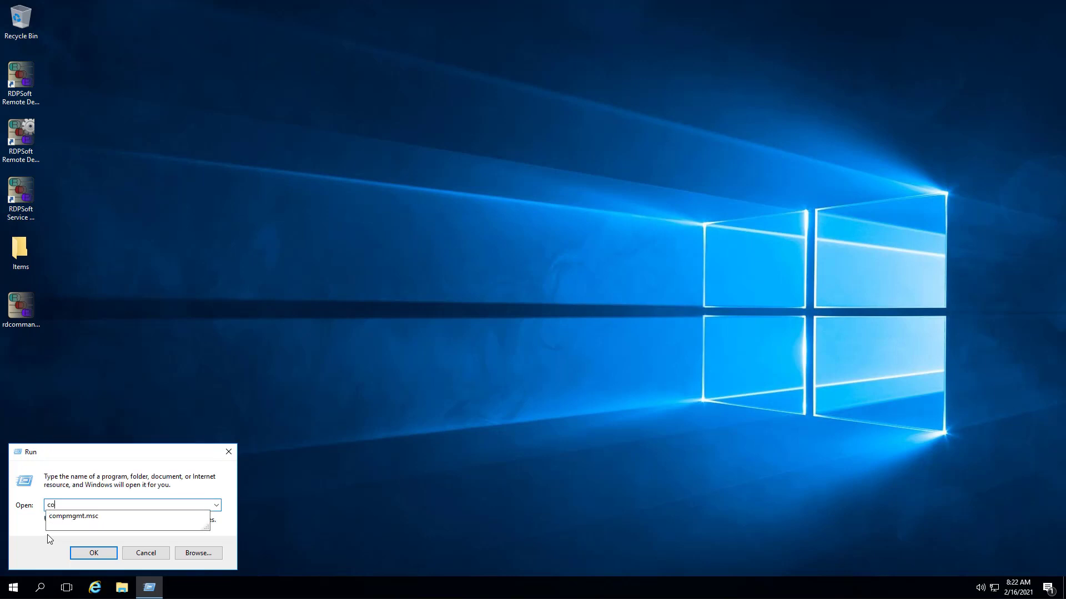
{"action": "type", "text": "mpmgmt.msc"}
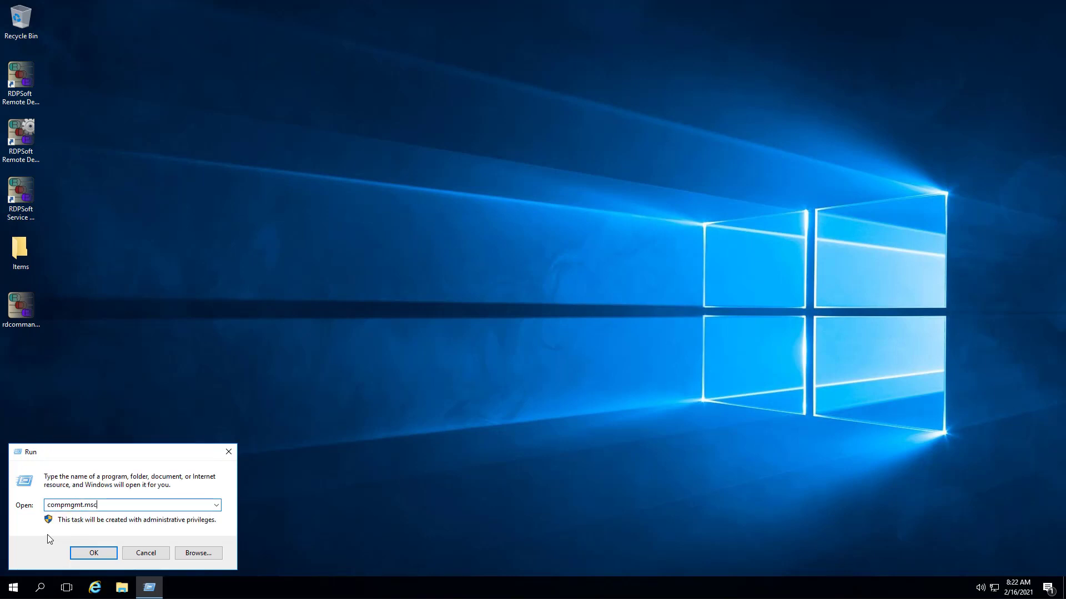
{"action": "key", "text": "Return"}
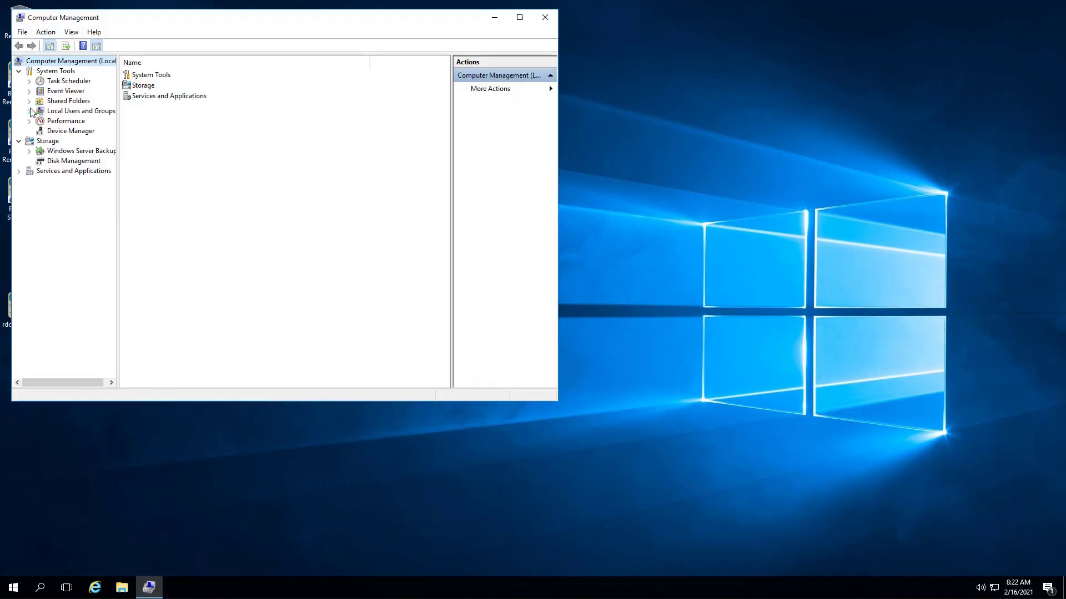
{"action": "left_click", "coordinate": [30, 111]}
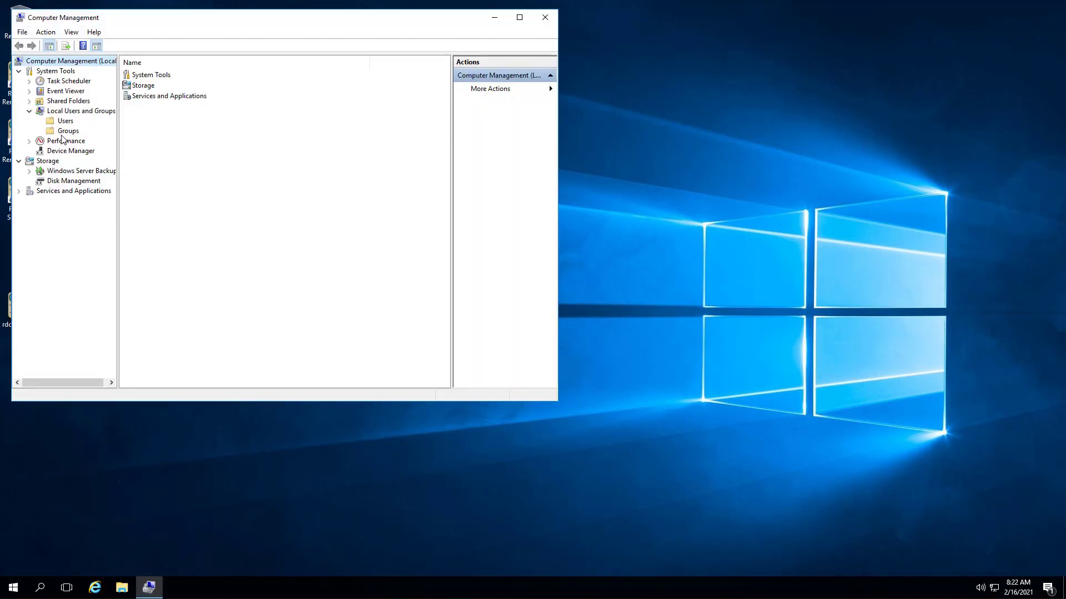
{"action": "left_click", "coordinate": [65, 132]}
{"action": "double_click", "coordinate": [154, 86]}
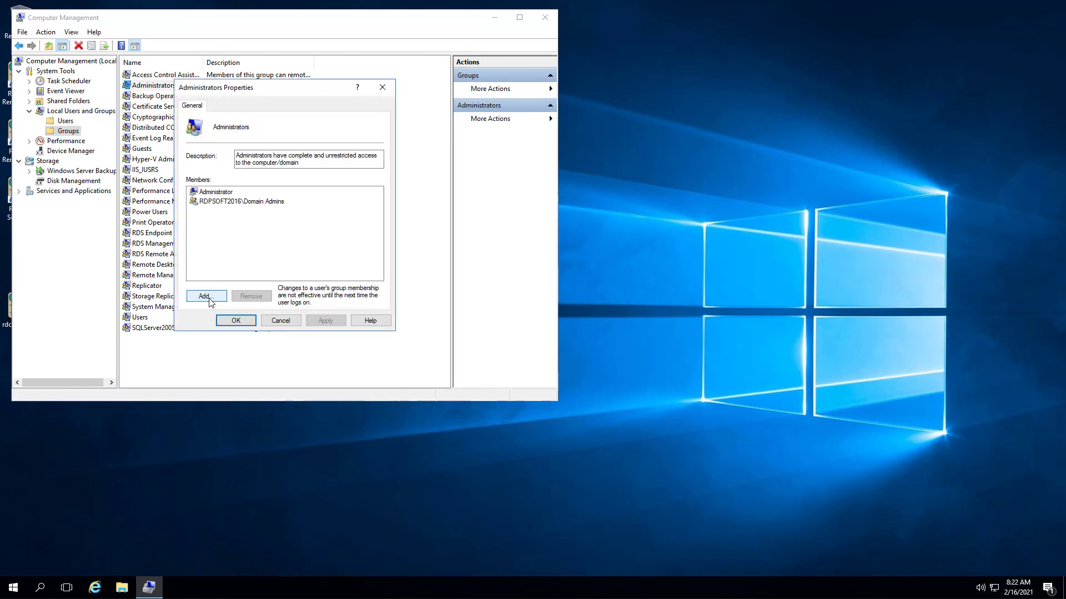
Add the domain account rdpsoftsvc to Administrators and save the membership change
{"action": "left_click", "coordinate": [206, 297]}
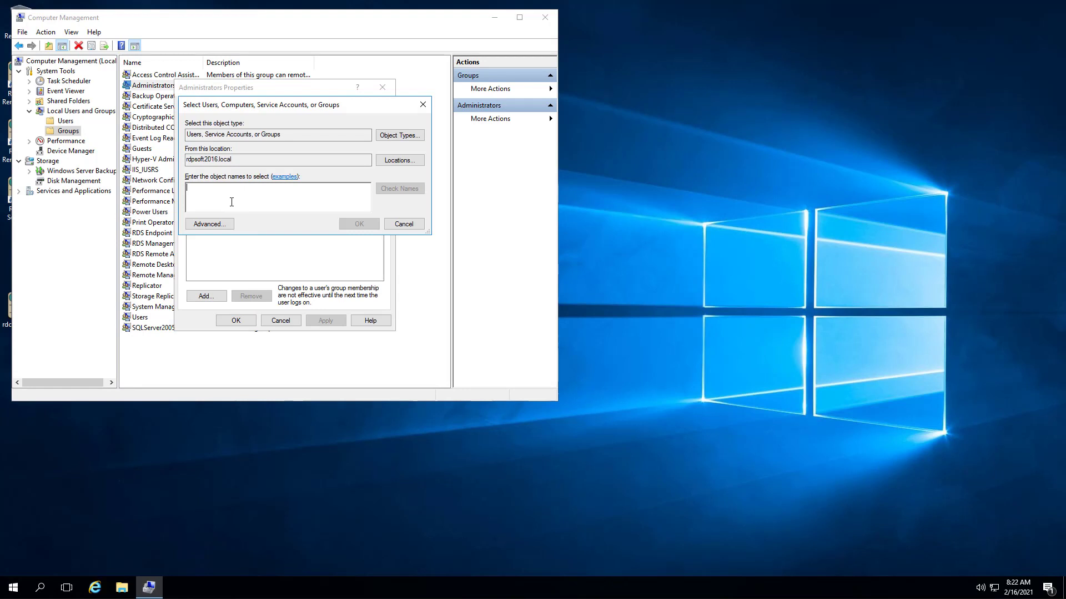
{"action": "type", "text": "rdpsoft"}
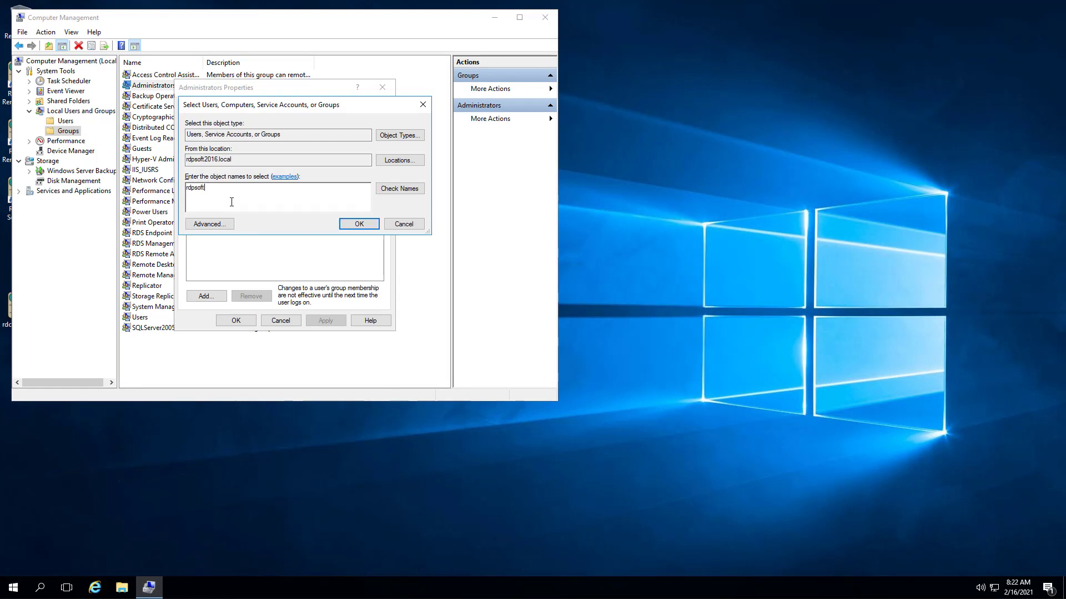
{"action": "type", "text": "svc"}
{"action": "left_click", "coordinate": [403, 193]}
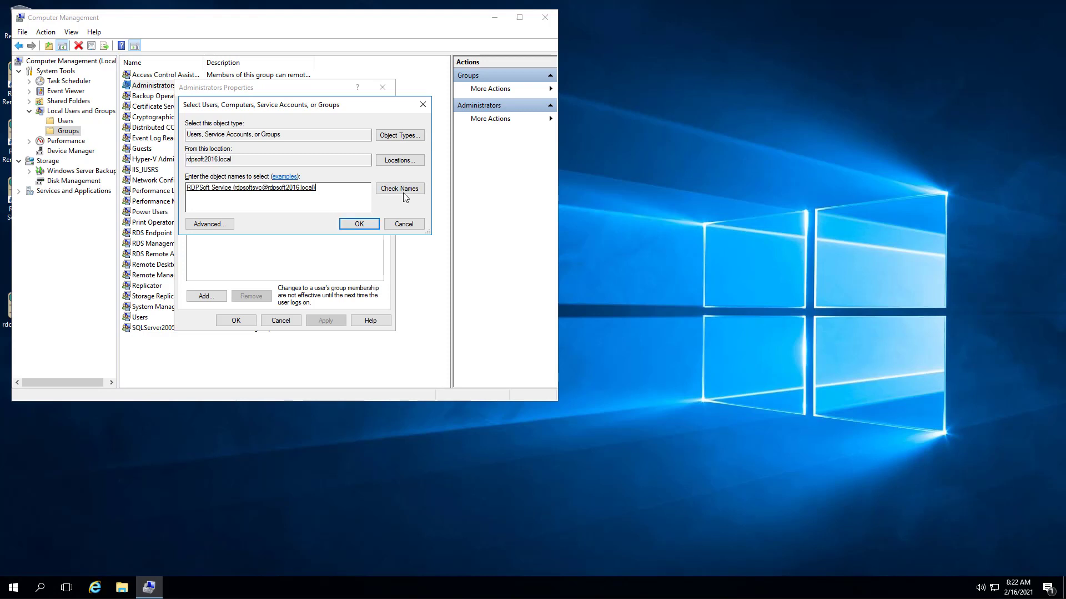
{"action": "left_click", "coordinate": [359, 225]}
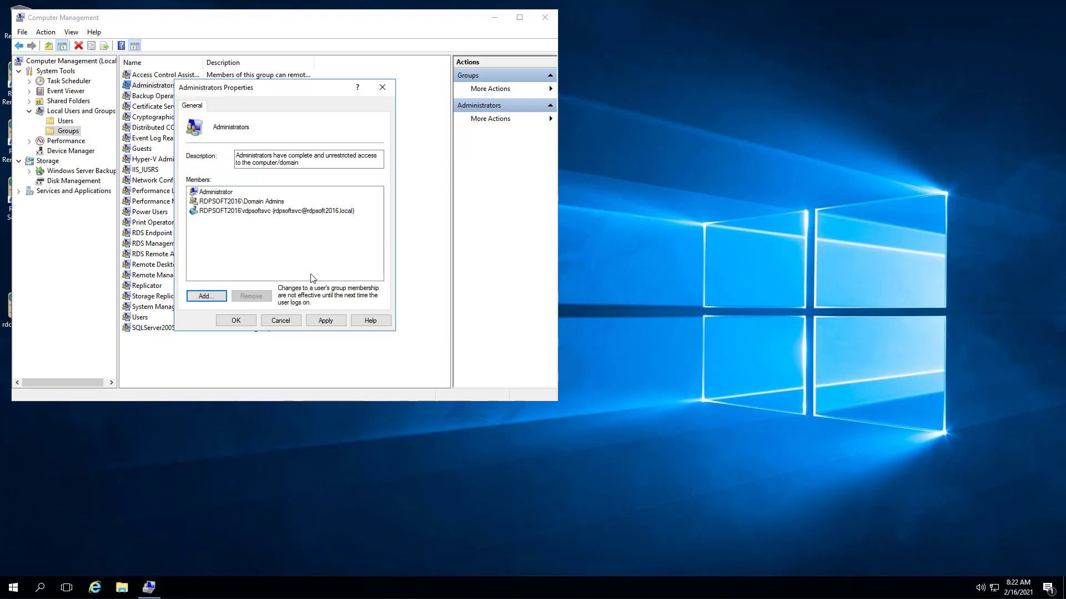
{"action": "left_click", "coordinate": [236, 321]}
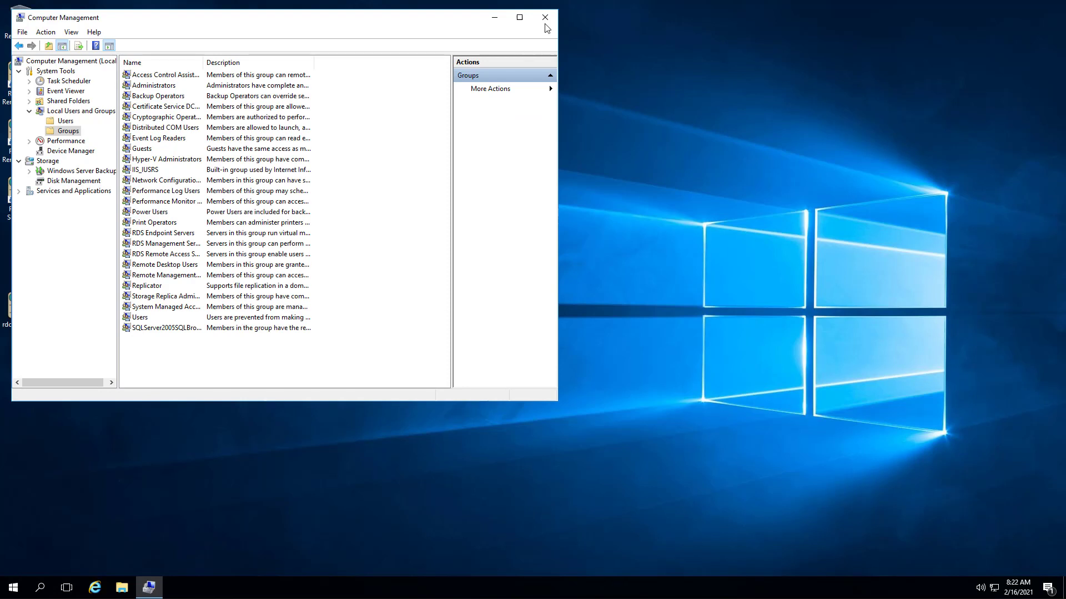
Point Computer Management at another computer, entering RDSSH01 as the host name
{"action": "right_click", "coordinate": [93, 64]}
{"action": "left_click", "coordinate": [158, 69]}
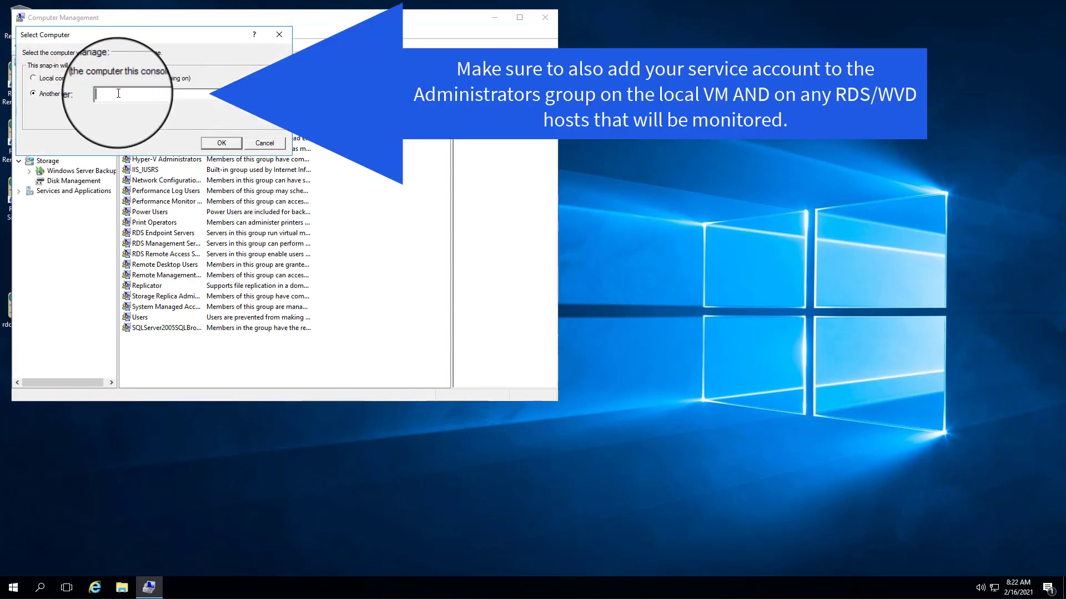
{"action": "type", "text": "RDS"}
{"action": "type", "text": "SH01"}
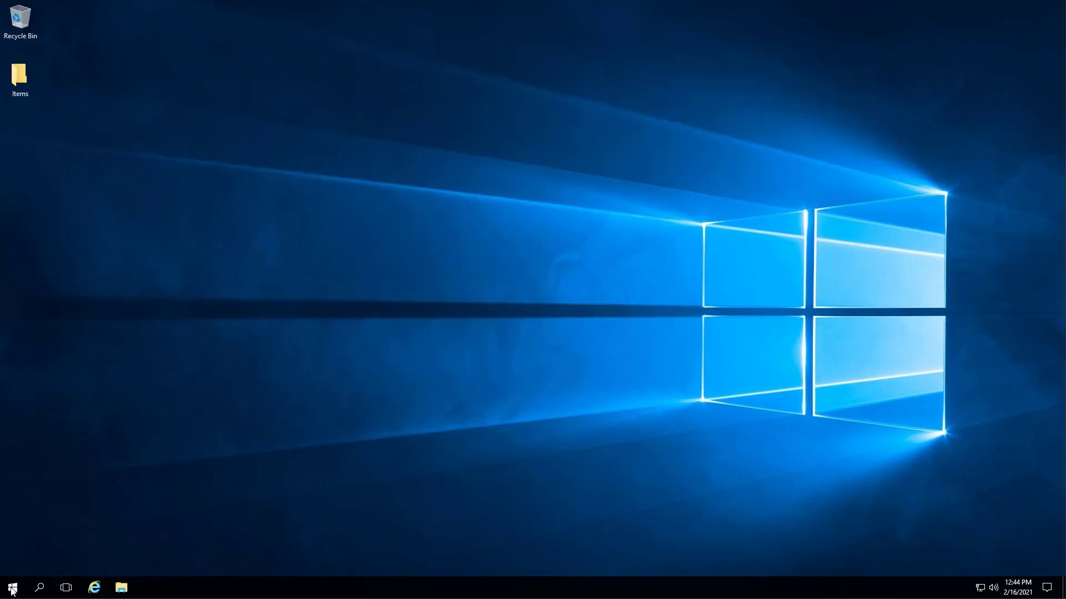
Open Windows Firewall's list of allowed apps from Control Panel in small-icon view
{"action": "right_click", "coordinate": [13, 590]}
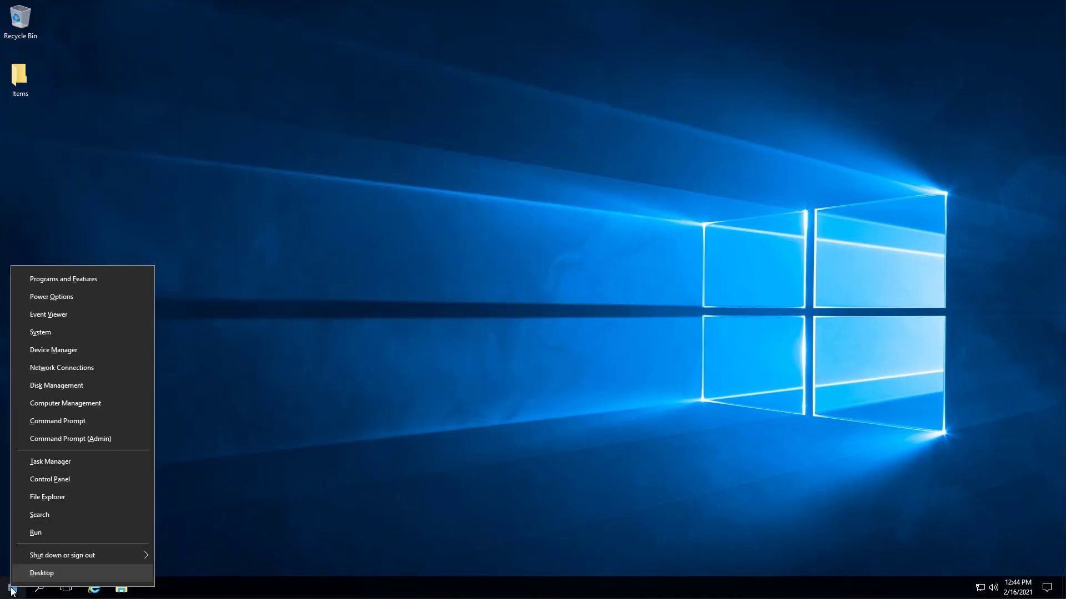
{"action": "left_click", "coordinate": [47, 478]}
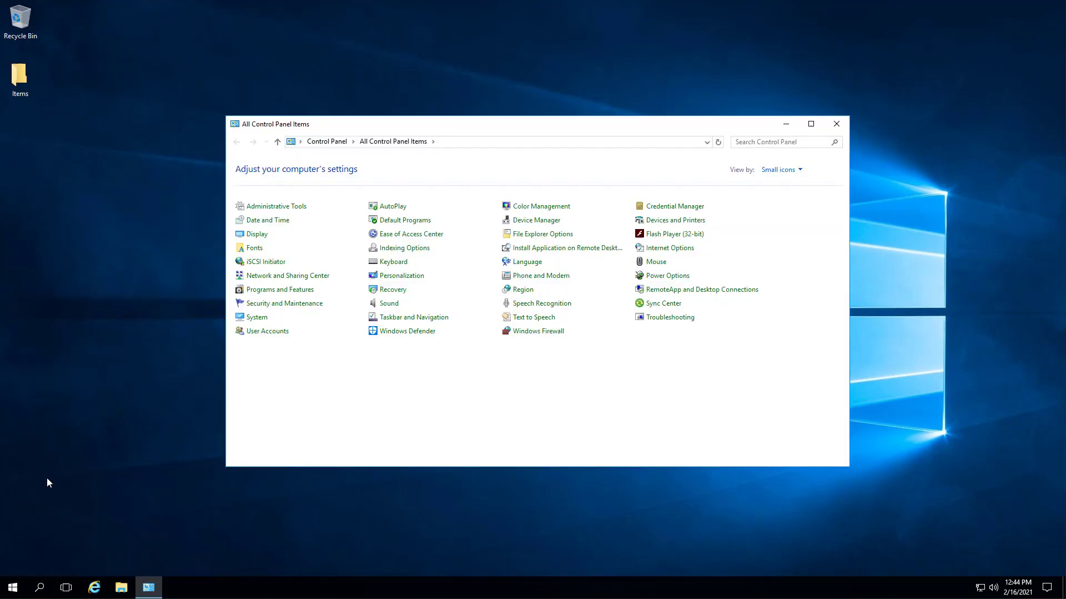
{"action": "left_click", "coordinate": [787, 171]}
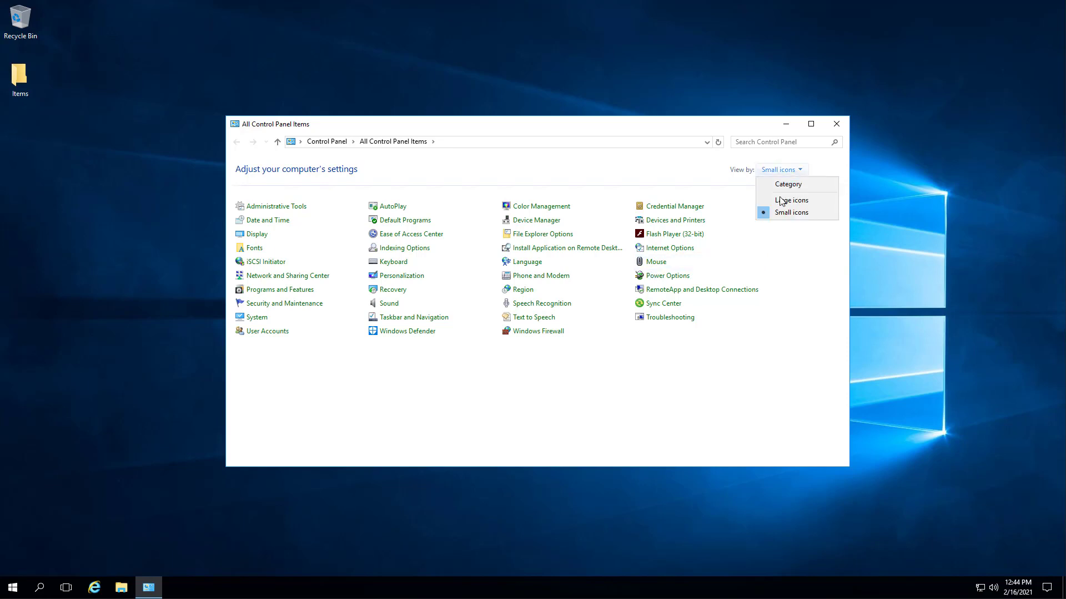
{"action": "left_click", "coordinate": [781, 212]}
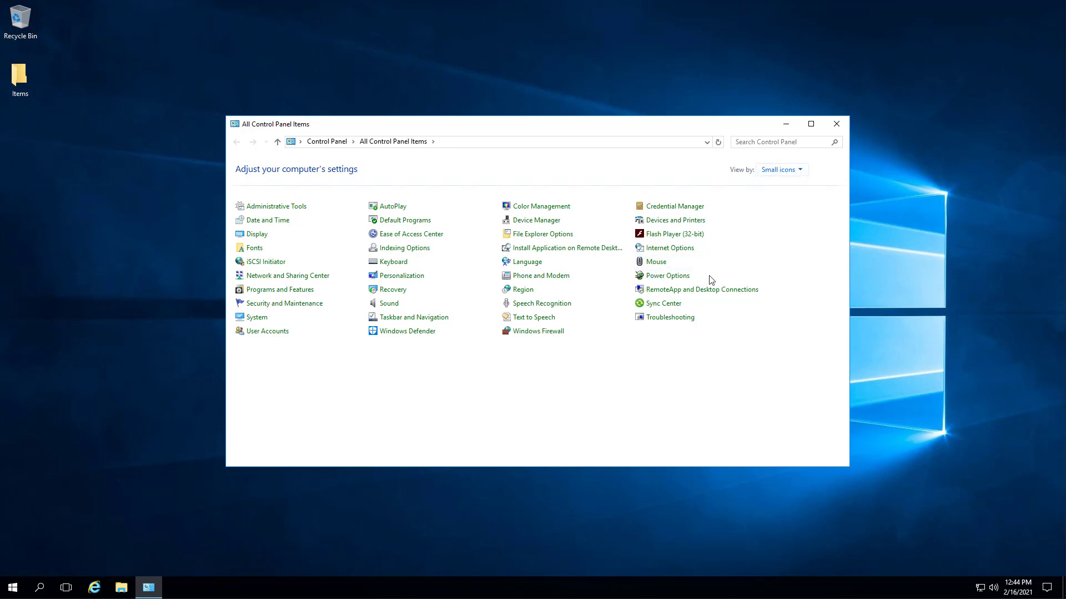
{"action": "left_click", "coordinate": [552, 338]}
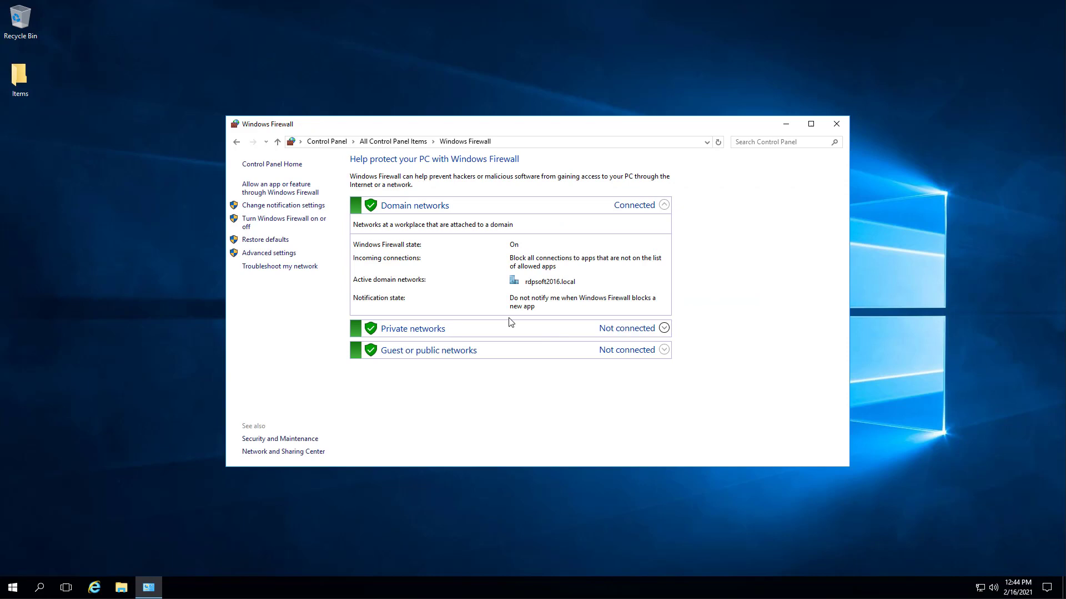
{"action": "left_click", "coordinate": [282, 192]}
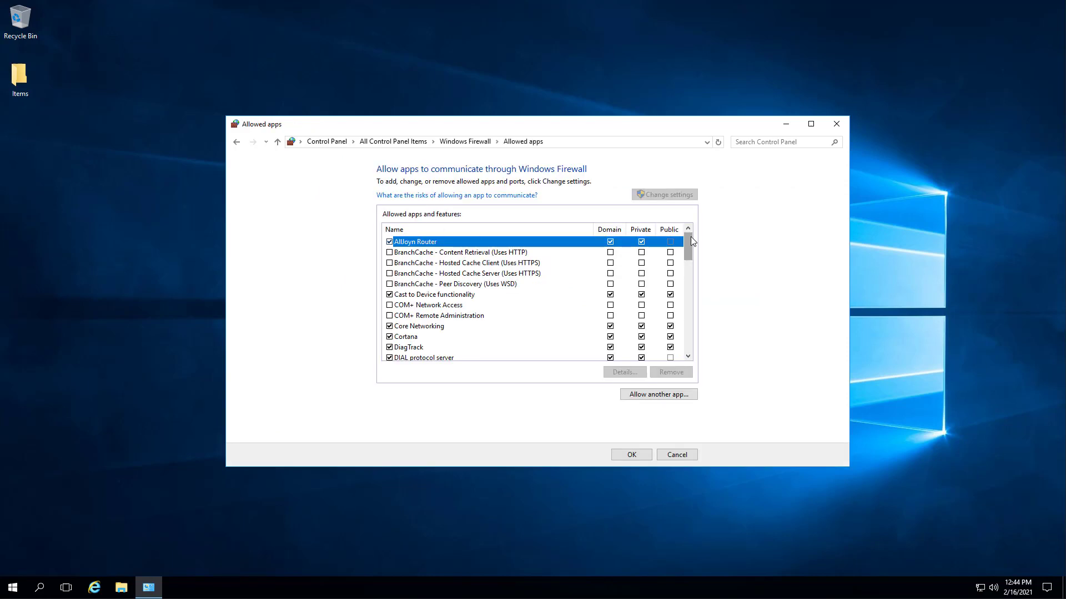
Allow Remote Event Log Management, Remote Service Management and WMI on Domain networks, then close
{"action": "left_click_drag", "start_coordinate": [691, 237], "coordinate": [691, 288]}
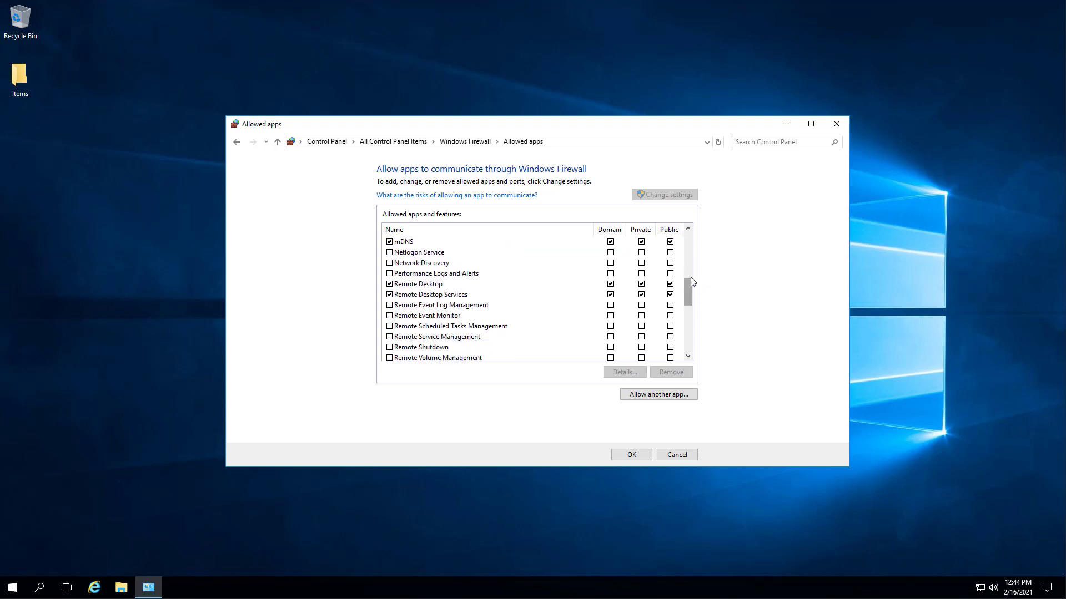
{"action": "left_click", "coordinate": [390, 305]}
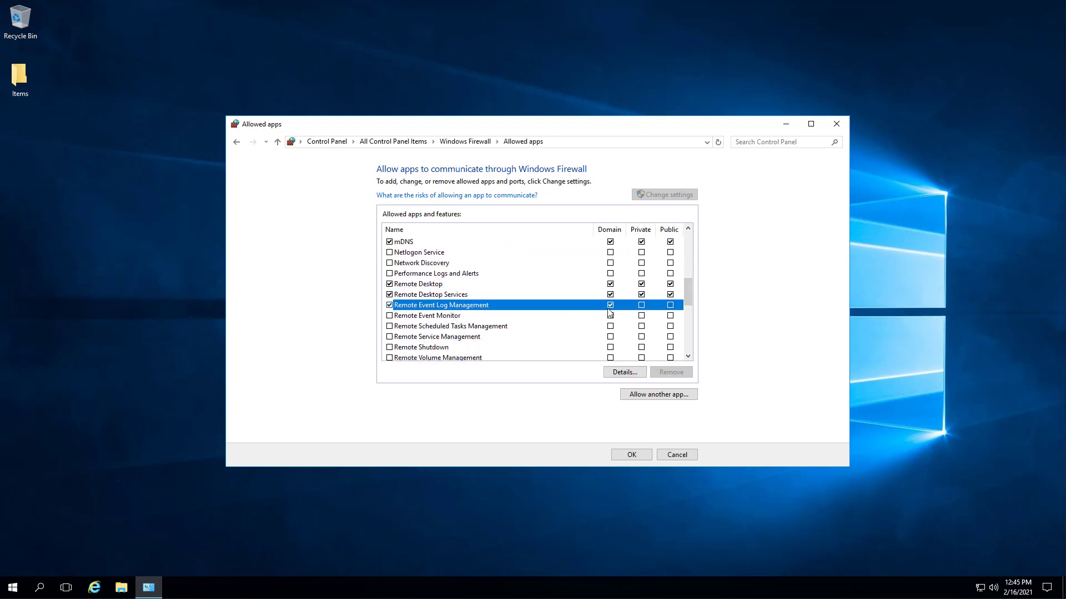
{"action": "left_click_drag", "start_coordinate": [690, 296], "coordinate": [691, 307]}
{"action": "left_click", "coordinate": [390, 295]}
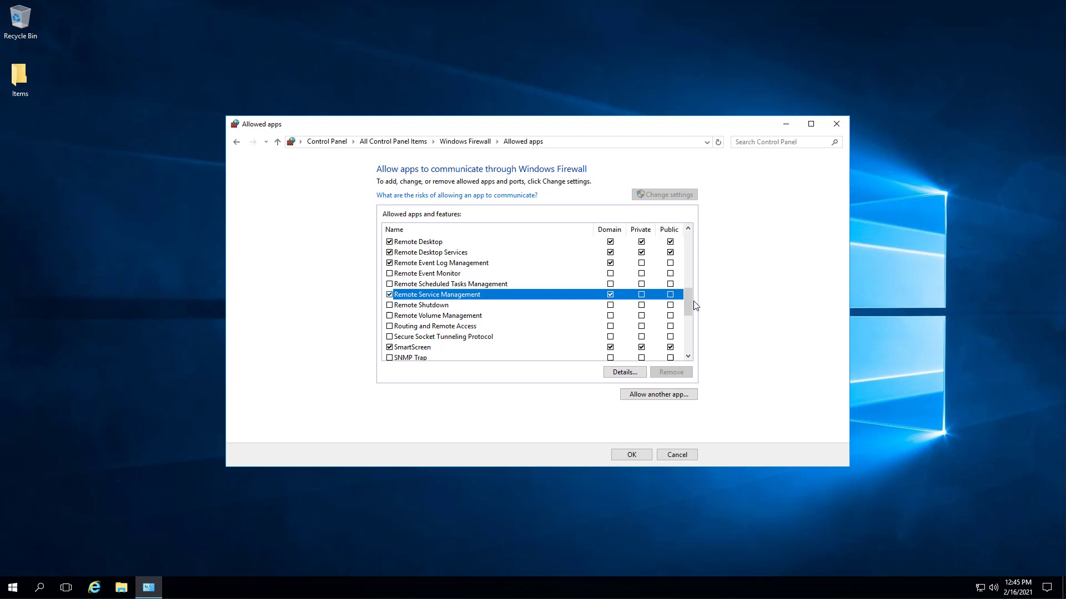
{"action": "left_click_drag", "start_coordinate": [691, 303], "coordinate": [699, 346]}
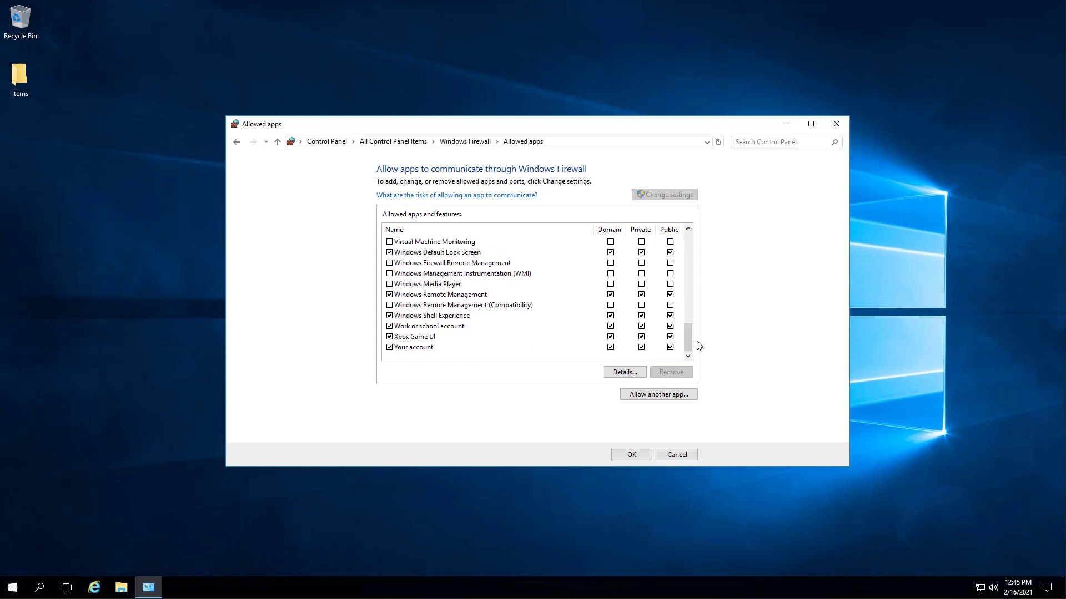
{"action": "left_click", "coordinate": [389, 274]}
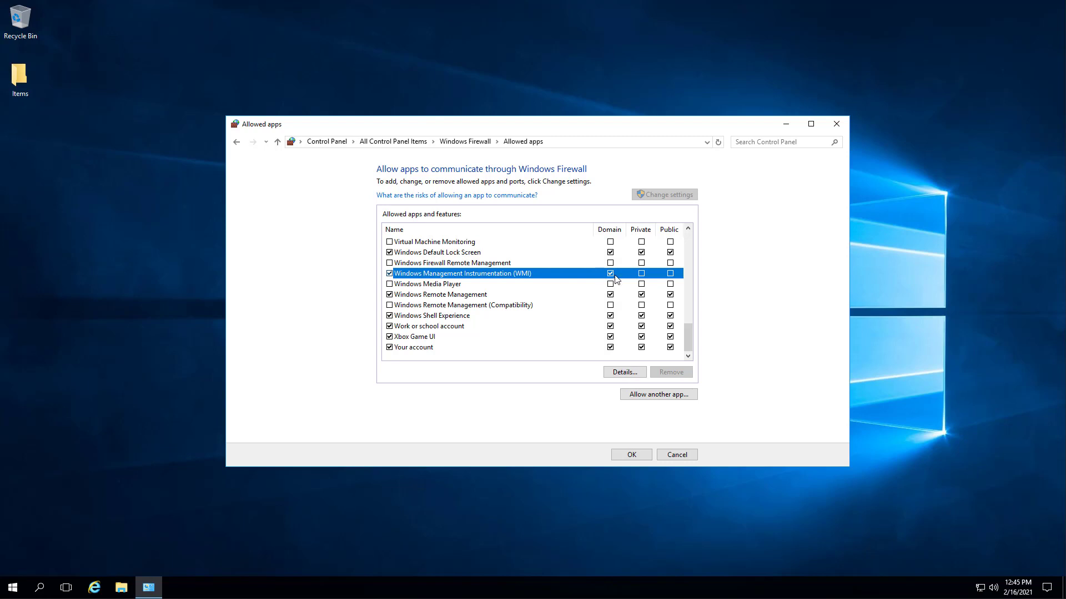
{"action": "left_click", "coordinate": [636, 453]}
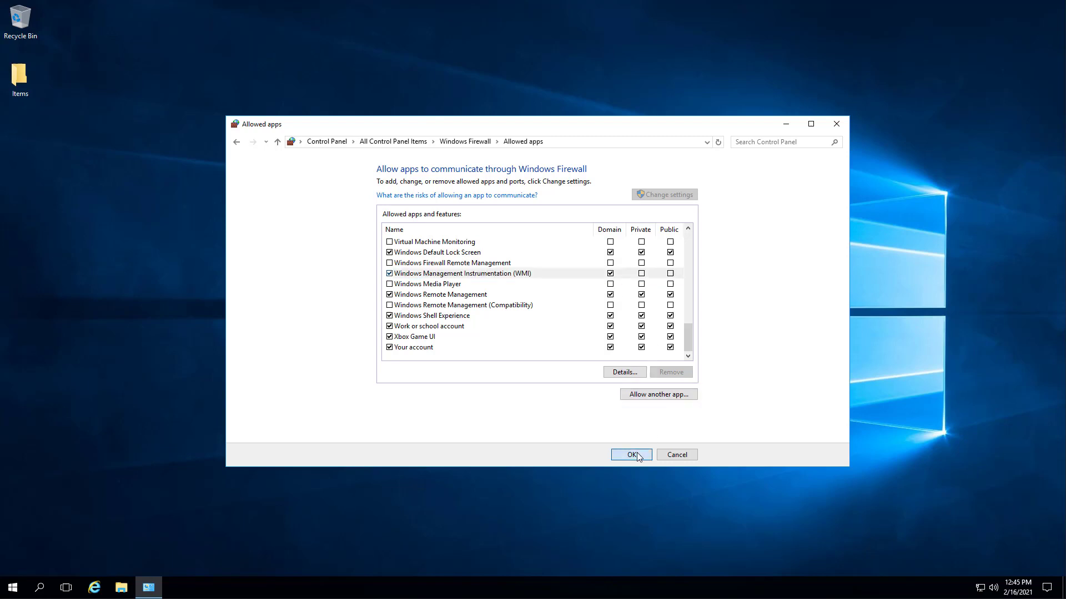
{"action": "left_click", "coordinate": [838, 125]}
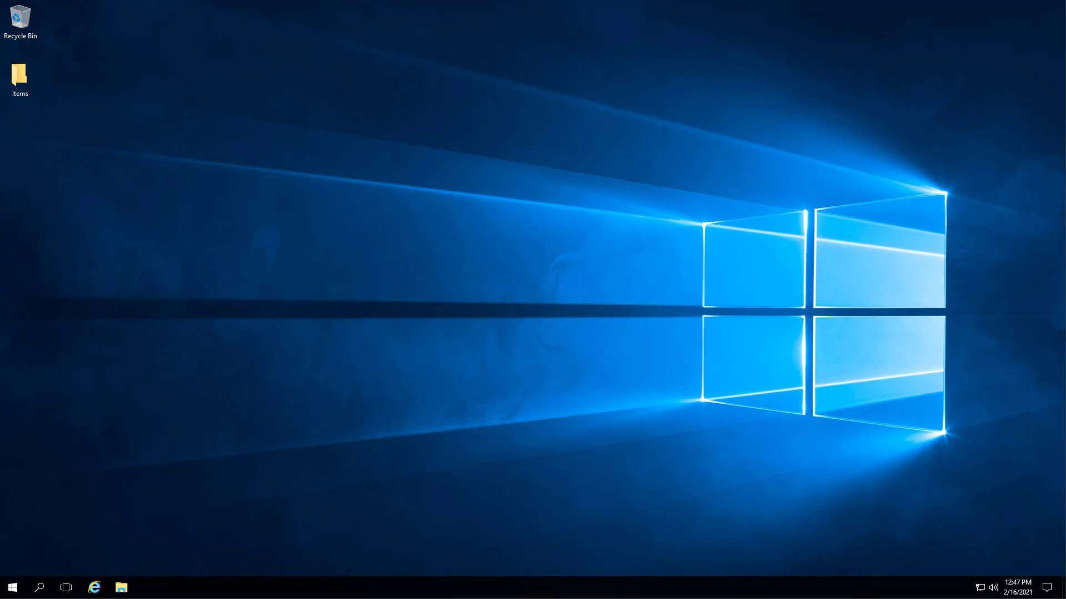
Launch the Local Group Policy Editor with gpedit.msc and widen its window and tree pane
{"action": "right_click", "coordinate": [17, 589]}
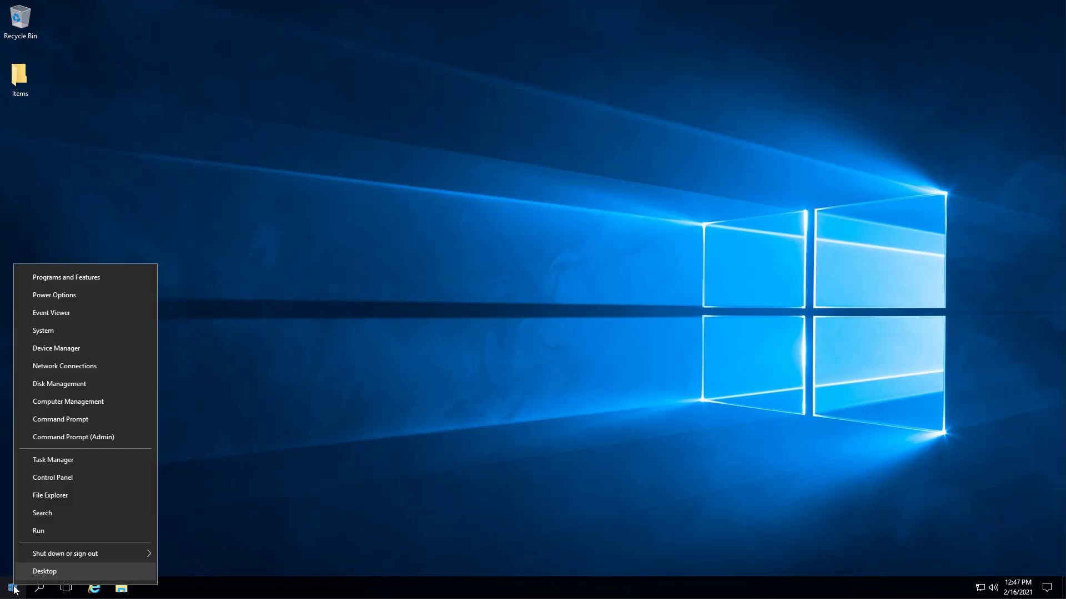
{"action": "left_click", "coordinate": [35, 534]}
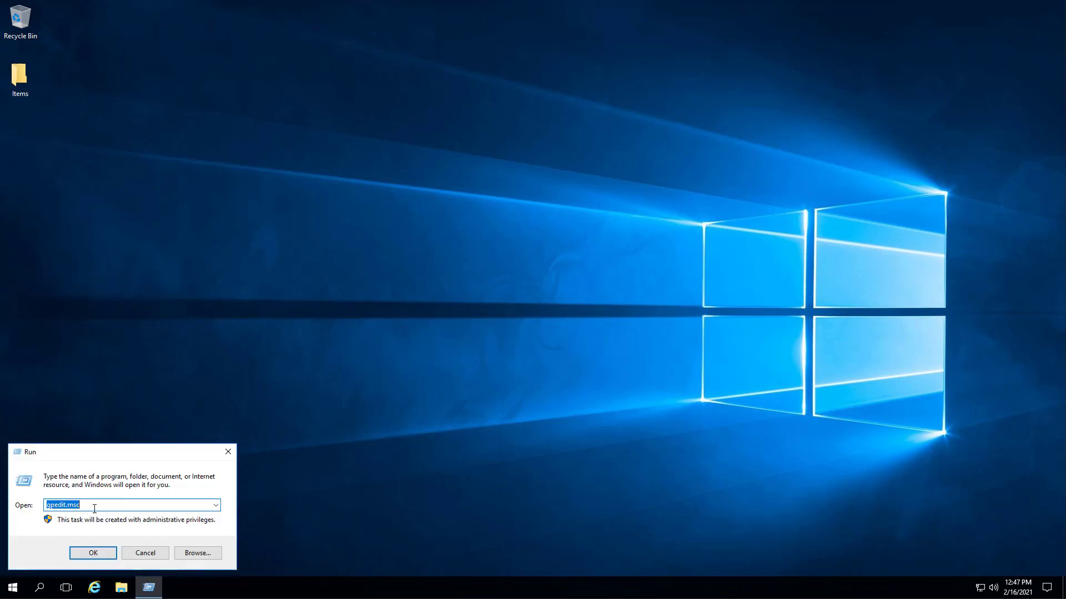
{"action": "left_click_drag", "start_coordinate": [95, 508], "coordinate": [17, 507]}
{"action": "type", "text": "gpedit.msc"}
{"action": "left_click", "coordinate": [92, 551]}
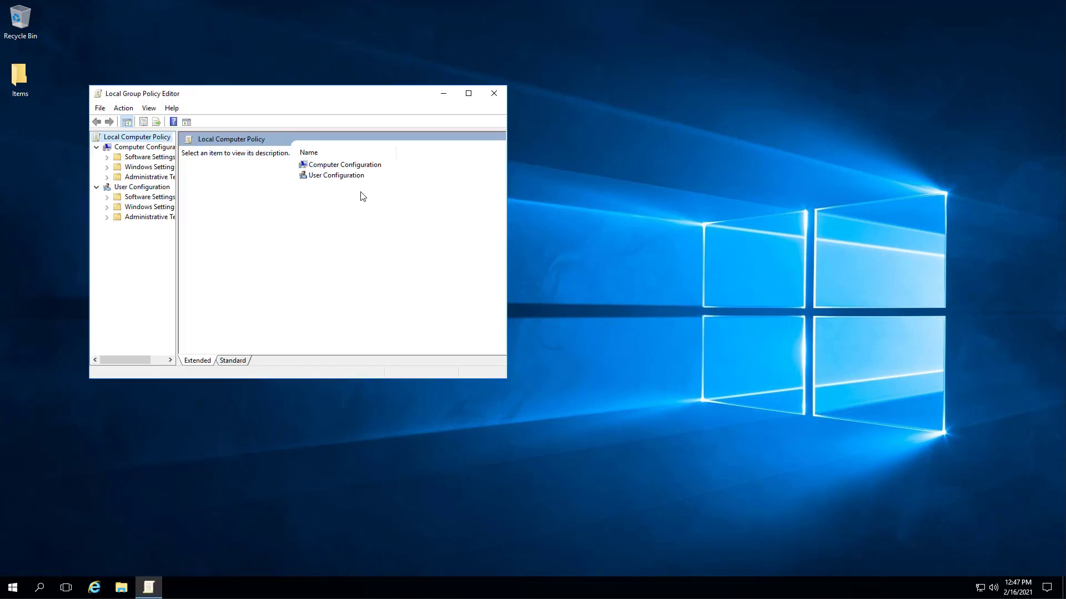
{"action": "left_click_drag", "start_coordinate": [506, 245], "coordinate": [813, 228]}
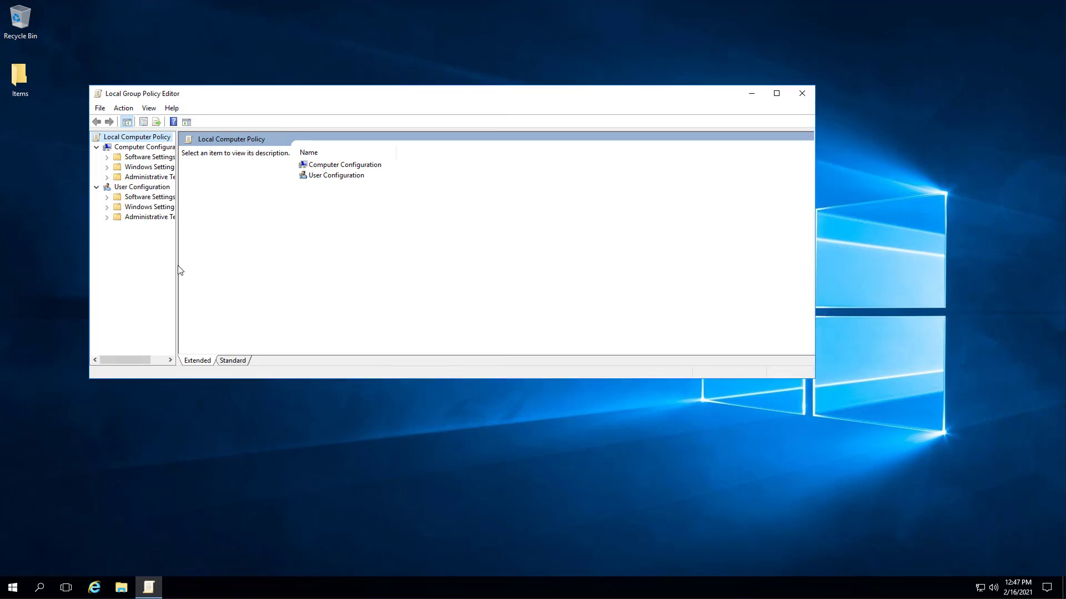
{"action": "left_click_drag", "start_coordinate": [178, 270], "coordinate": [371, 268]}
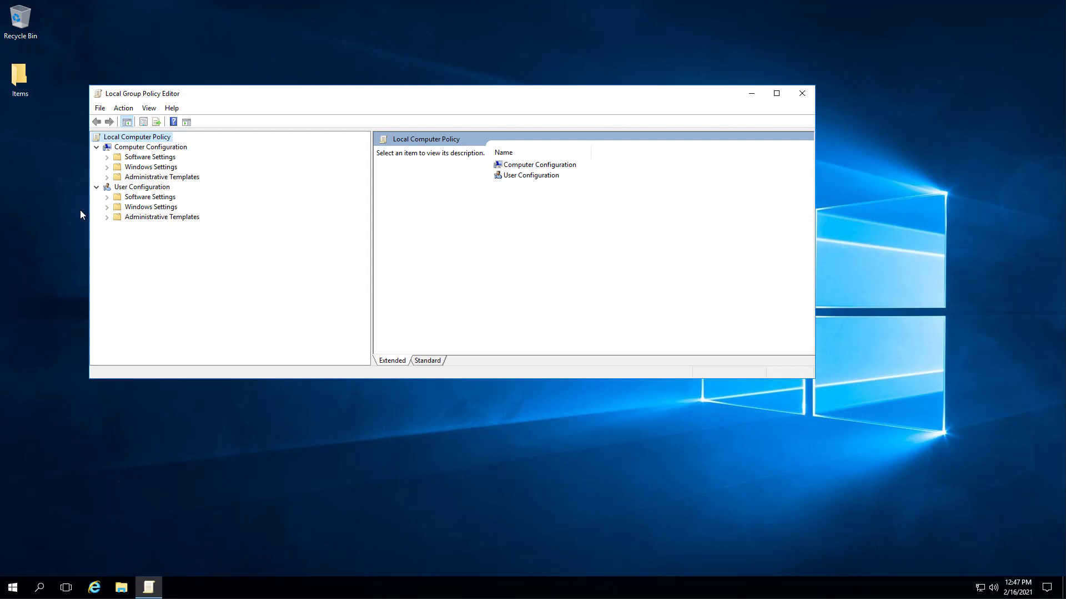
Navigate Security Settings to the empty Windows Firewall with Advanced Security Inbound Rules list
{"action": "left_click", "coordinate": [107, 177]}
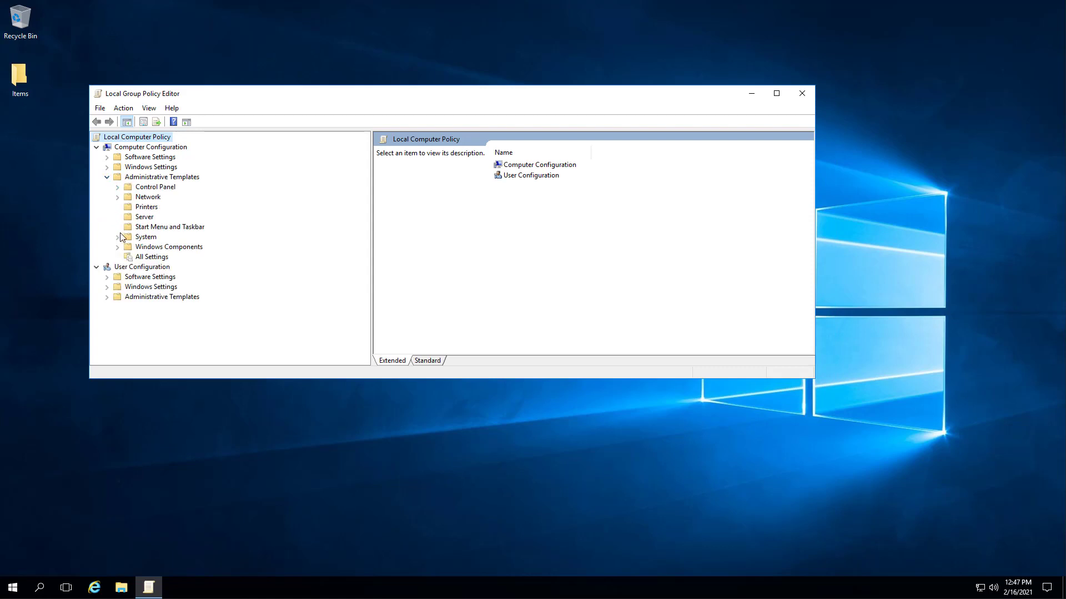
{"action": "left_click", "coordinate": [107, 167]}
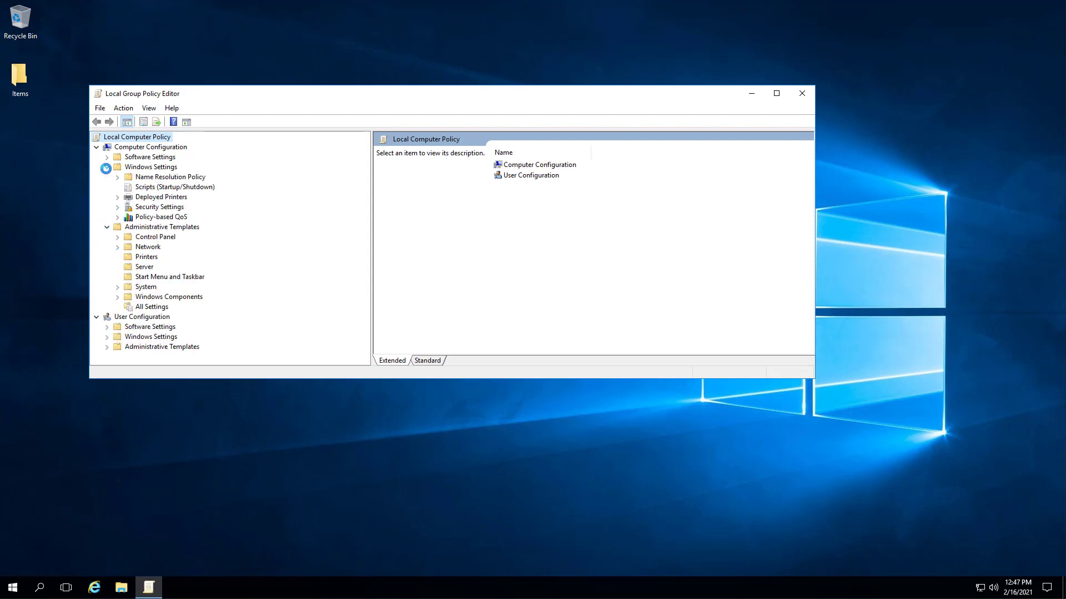
{"action": "left_click", "coordinate": [117, 207]}
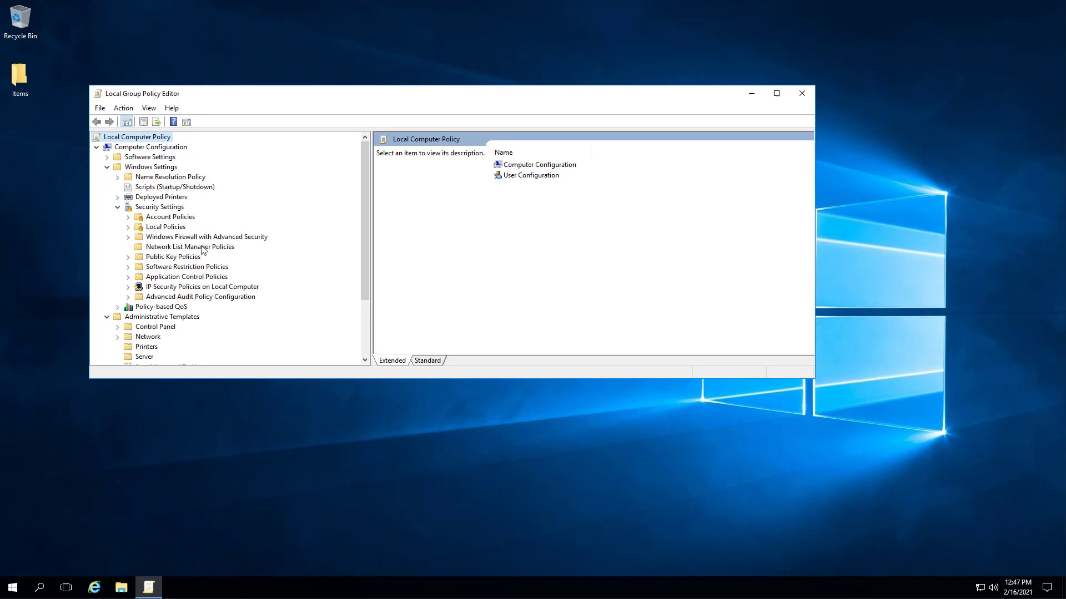
{"action": "double_click", "coordinate": [162, 238]}
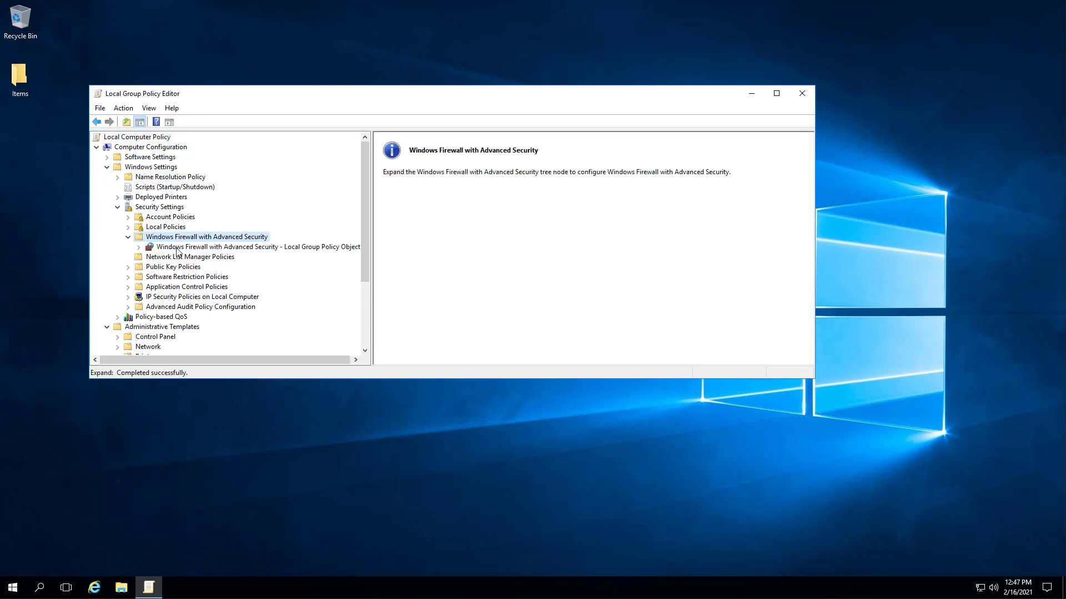
{"action": "left_click", "coordinate": [177, 248]}
{"action": "left_click", "coordinate": [139, 247]}
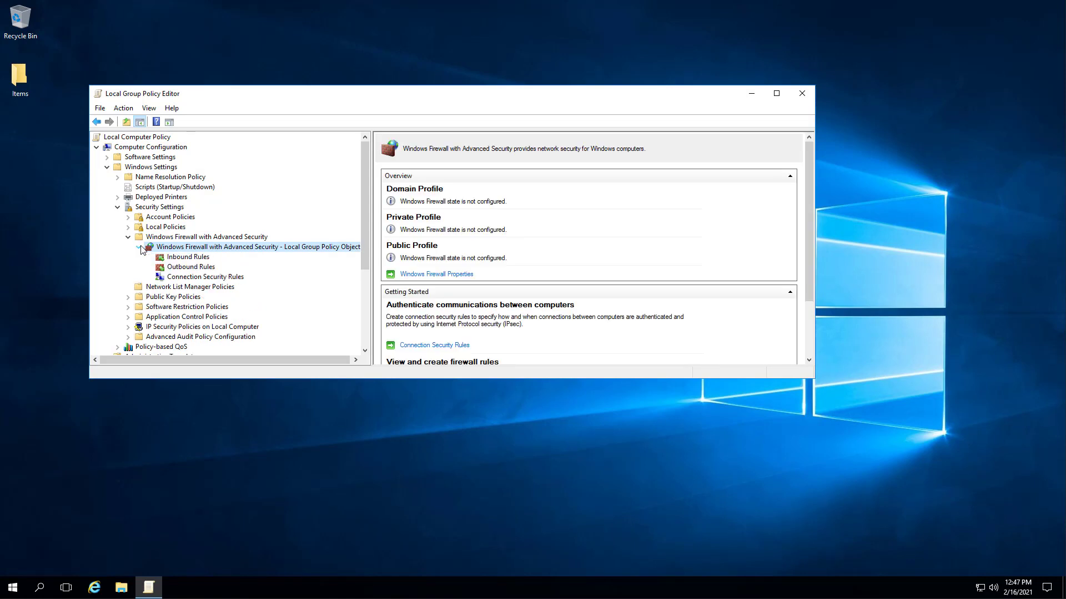
{"action": "left_click", "coordinate": [175, 258]}
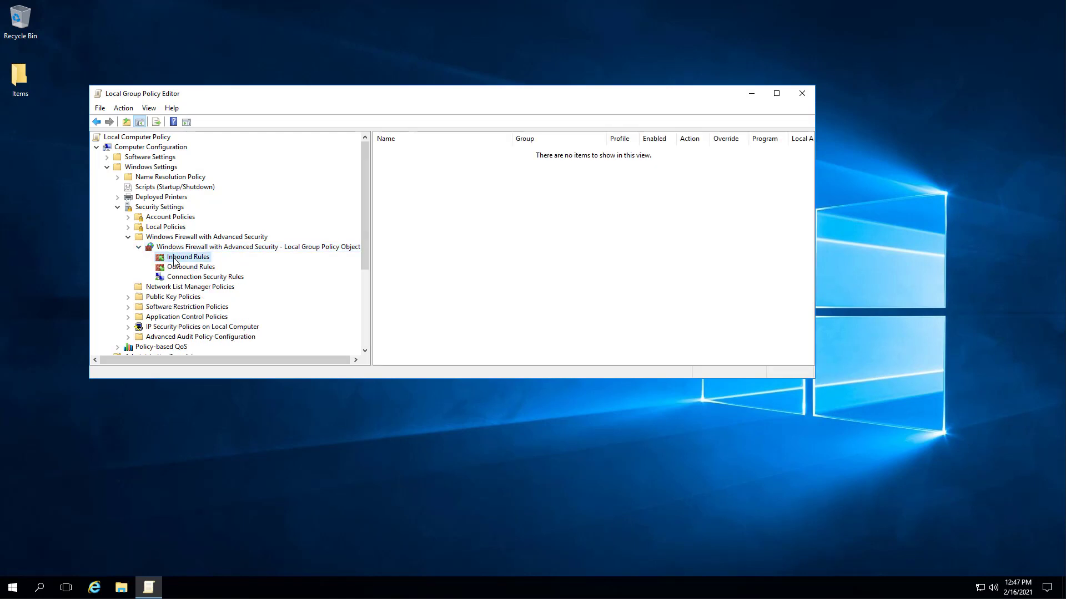
Add the three predefined Remote Event Log Management inbound rules, allowing the connection
{"action": "right_click", "coordinate": [175, 261]}
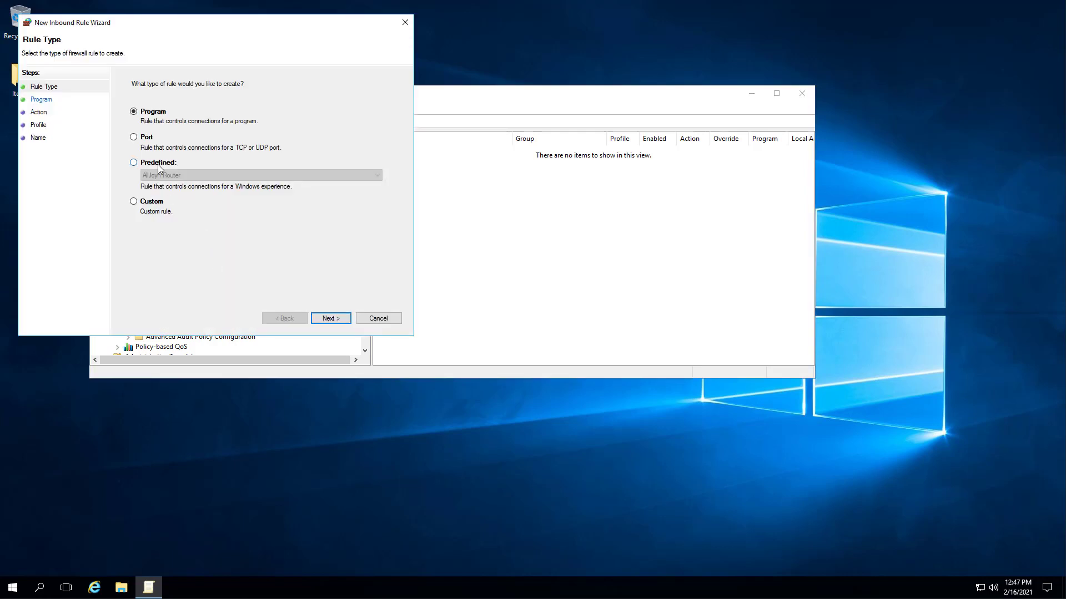
{"action": "left_click", "coordinate": [158, 163]}
{"action": "left_click", "coordinate": [209, 175]}
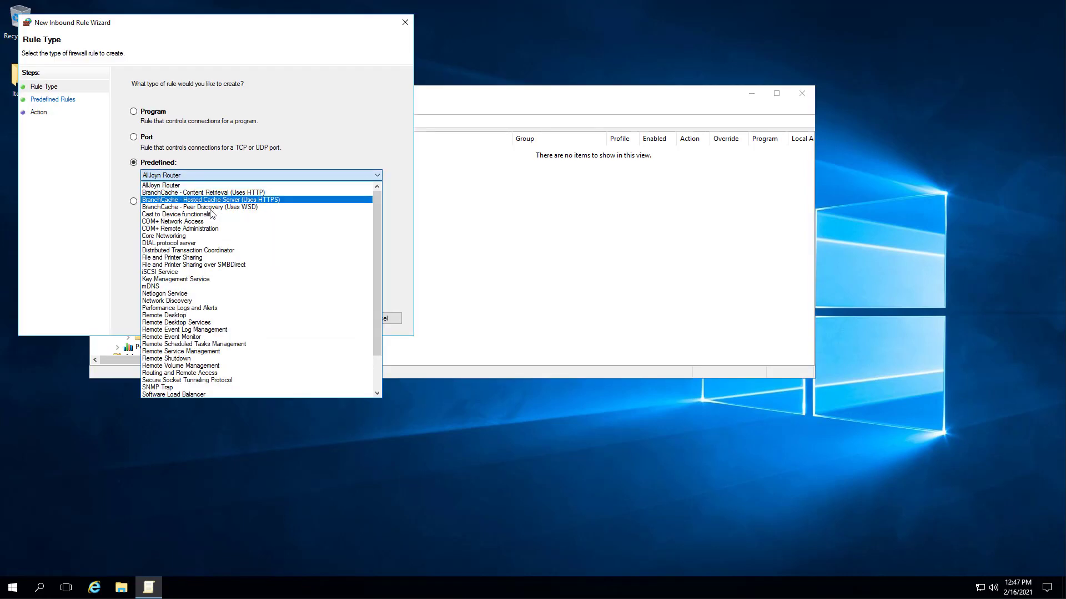
{"action": "left_click", "coordinate": [250, 329]}
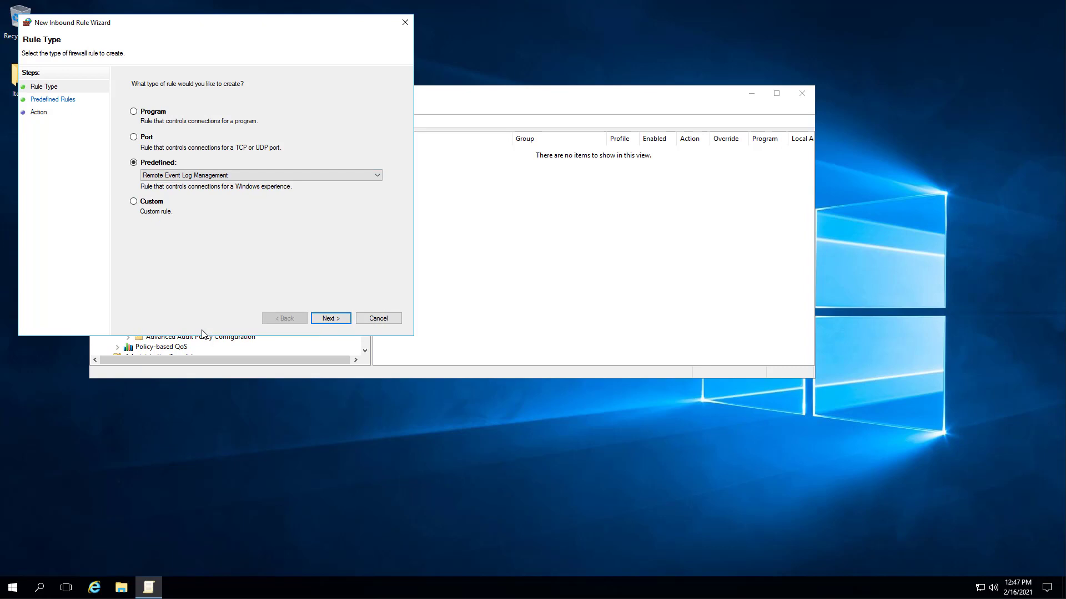
{"action": "left_click", "coordinate": [326, 321]}
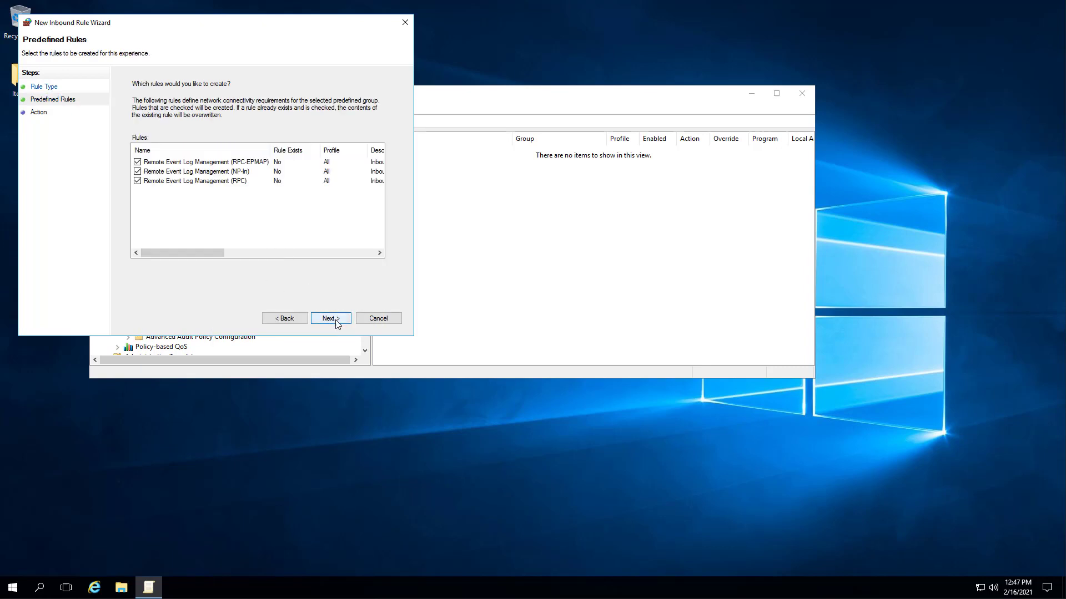
{"action": "left_click", "coordinate": [336, 324]}
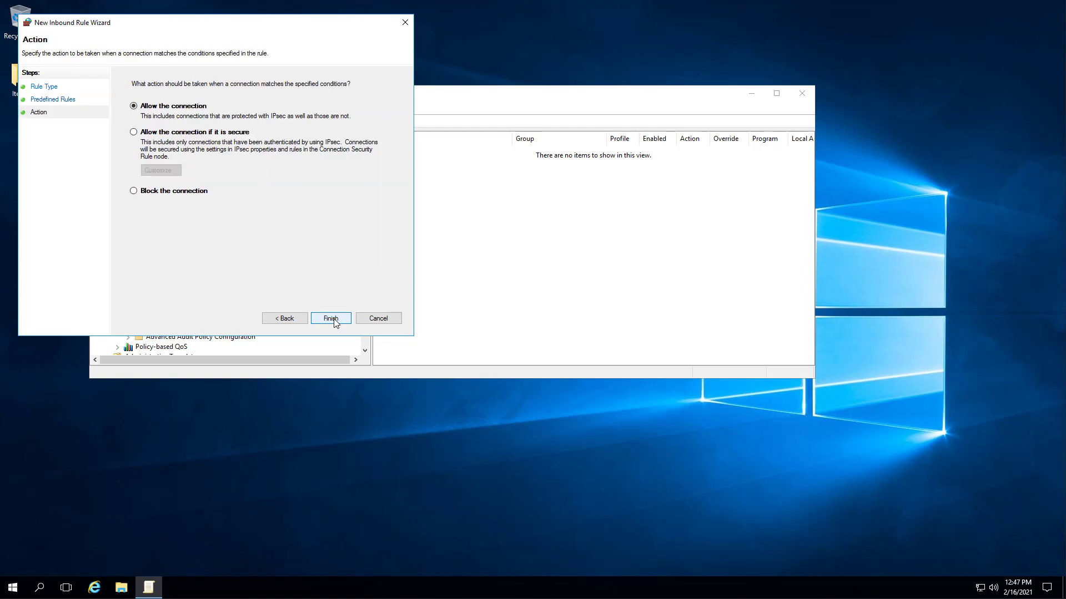
{"action": "left_click", "coordinate": [331, 319]}
Add the predefined Remote Service Management inbound rules as allow rules
{"action": "right_click", "coordinate": [204, 261]}
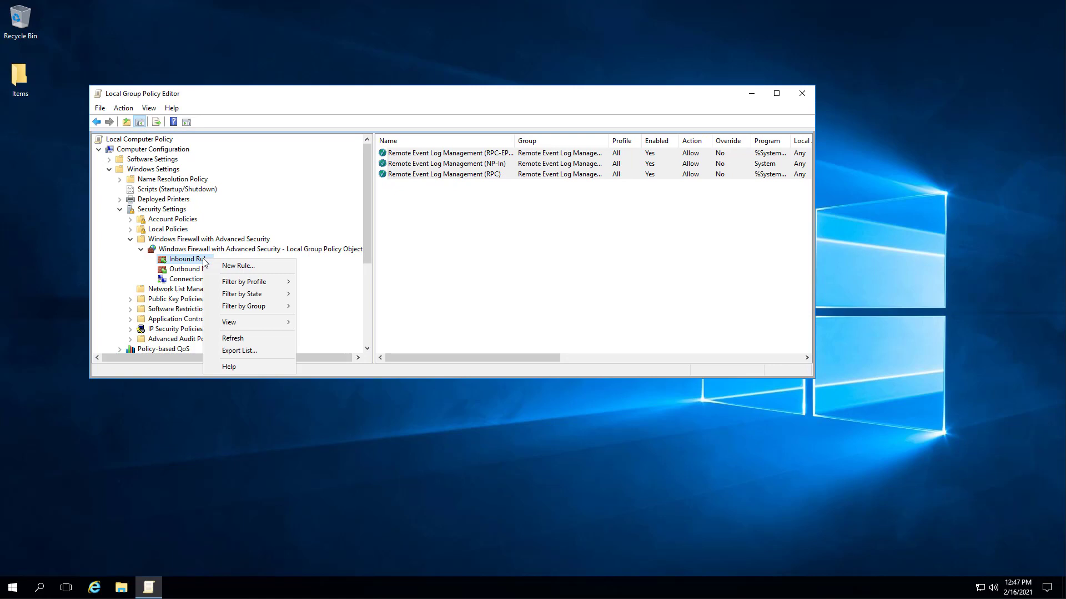
{"action": "left_click", "coordinate": [232, 263]}
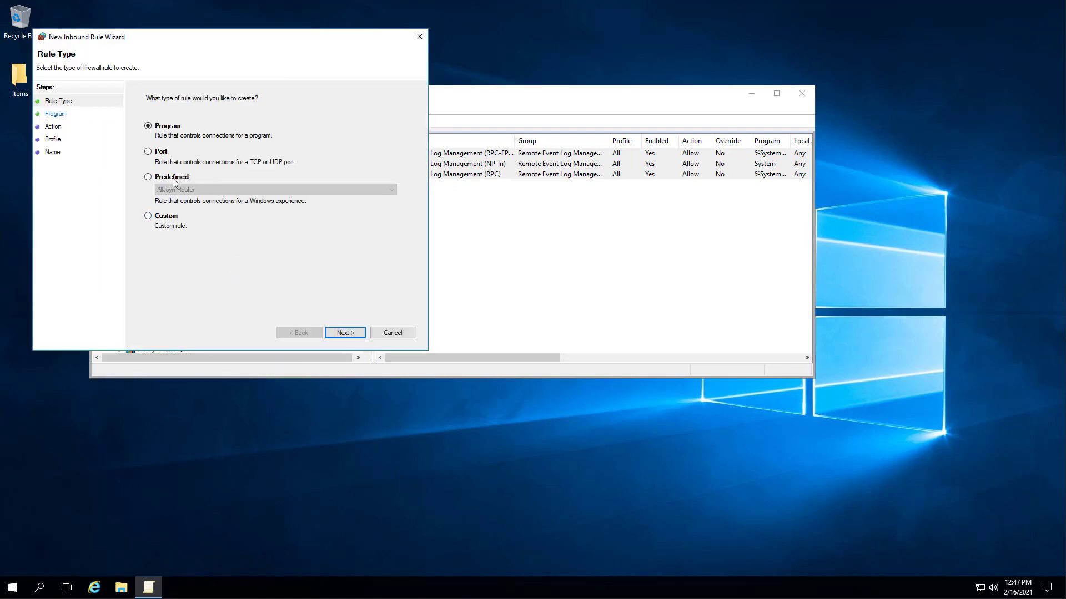
{"action": "left_click", "coordinate": [172, 178]}
{"action": "left_click", "coordinate": [374, 191]}
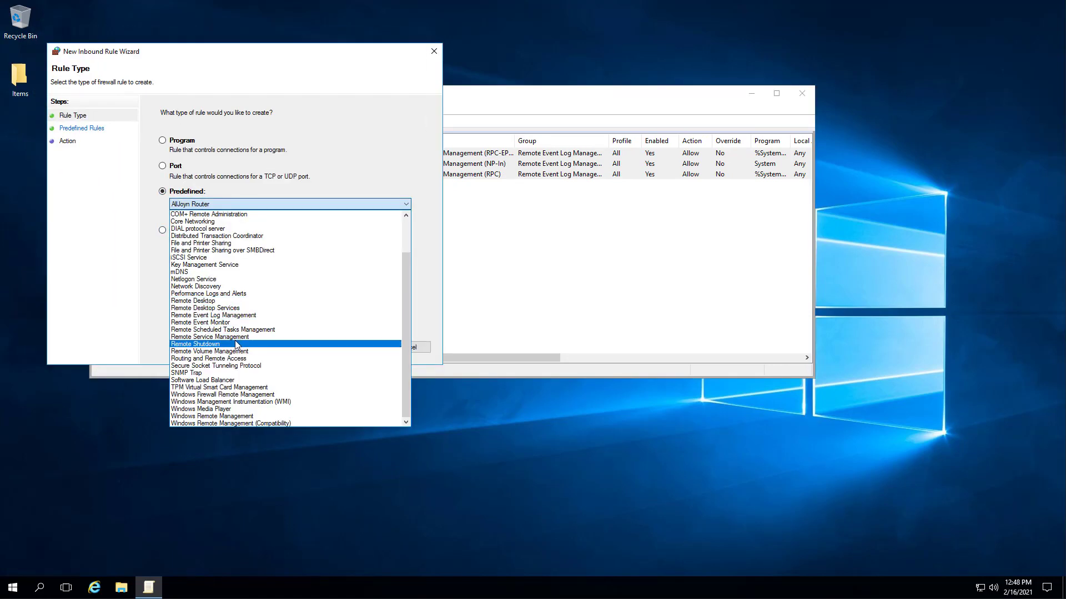
{"action": "left_click", "coordinate": [237, 337]}
{"action": "left_click", "coordinate": [358, 348]}
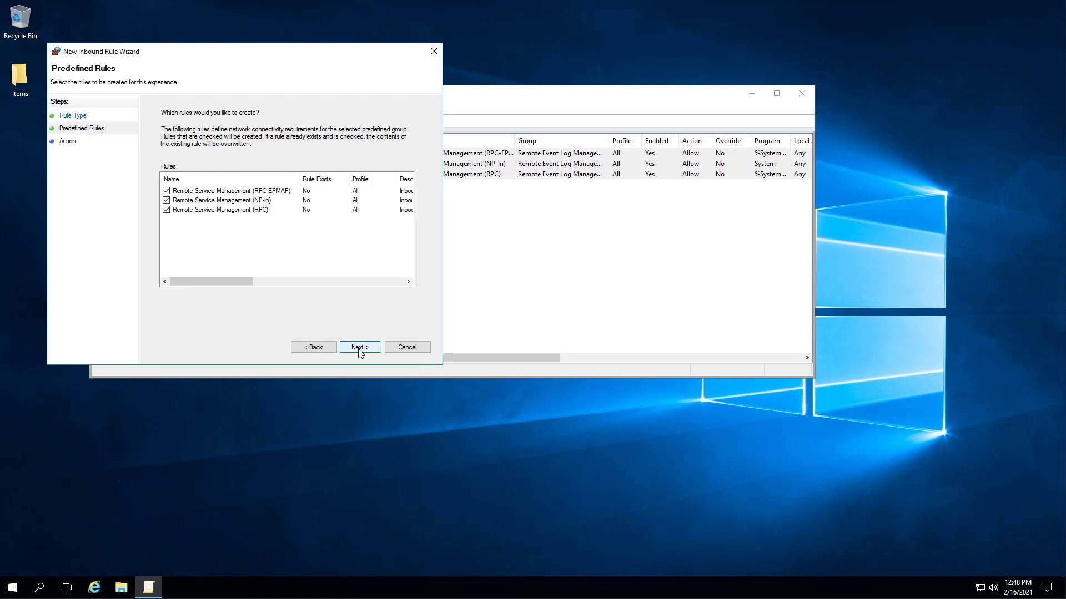
{"action": "left_click", "coordinate": [361, 348]}
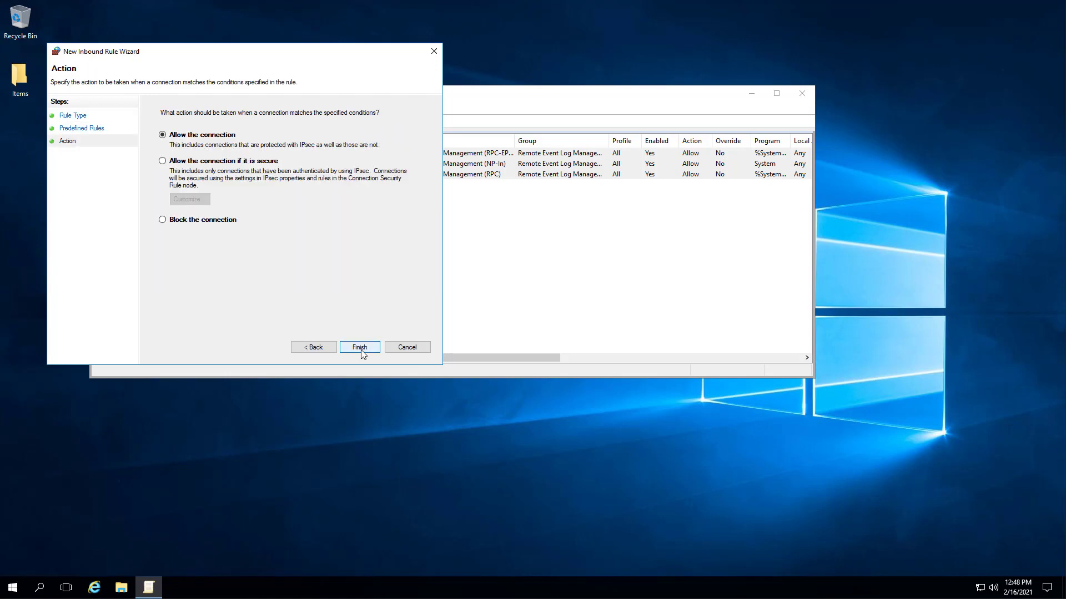
{"action": "left_click", "coordinate": [360, 347]}
Stage the predefined Windows Management Instrumentation (WMI) inbound rules, reviewing them up to the action step
{"action": "right_click", "coordinate": [195, 260]}
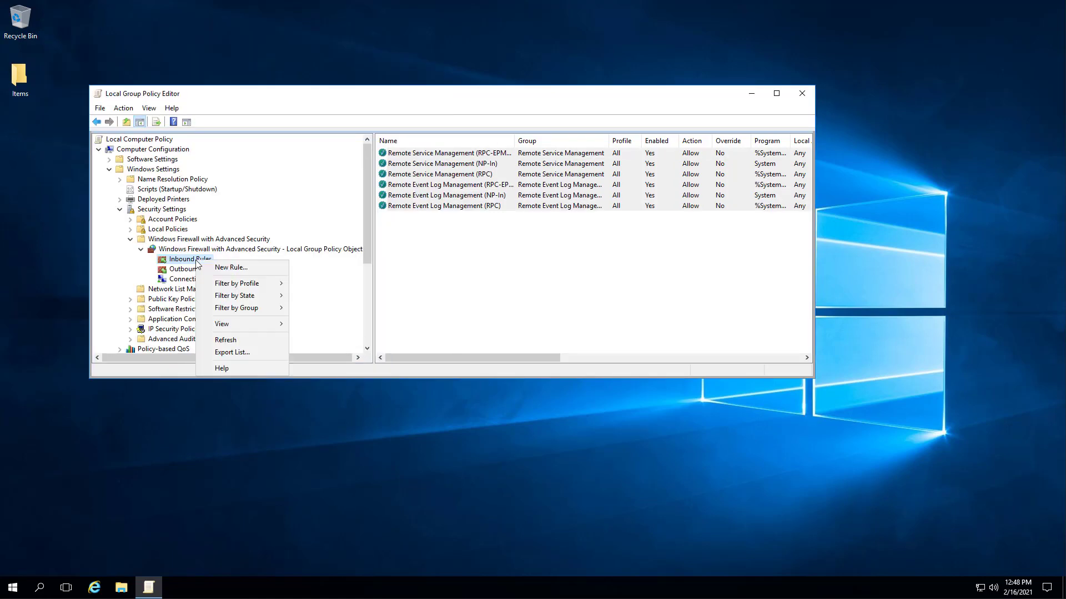
{"action": "left_click", "coordinate": [234, 271]}
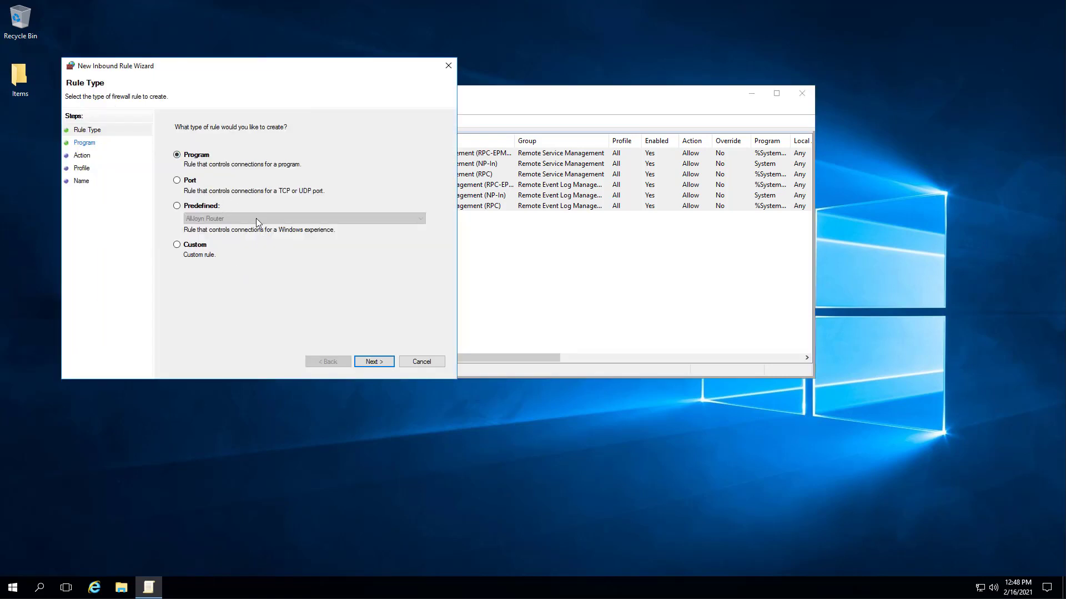
{"action": "left_click", "coordinate": [203, 206]}
{"action": "left_click", "coordinate": [217, 219]}
{"action": "scroll", "coordinate": [267, 344], "scroll_direction": "down", "scroll_amount": 3}
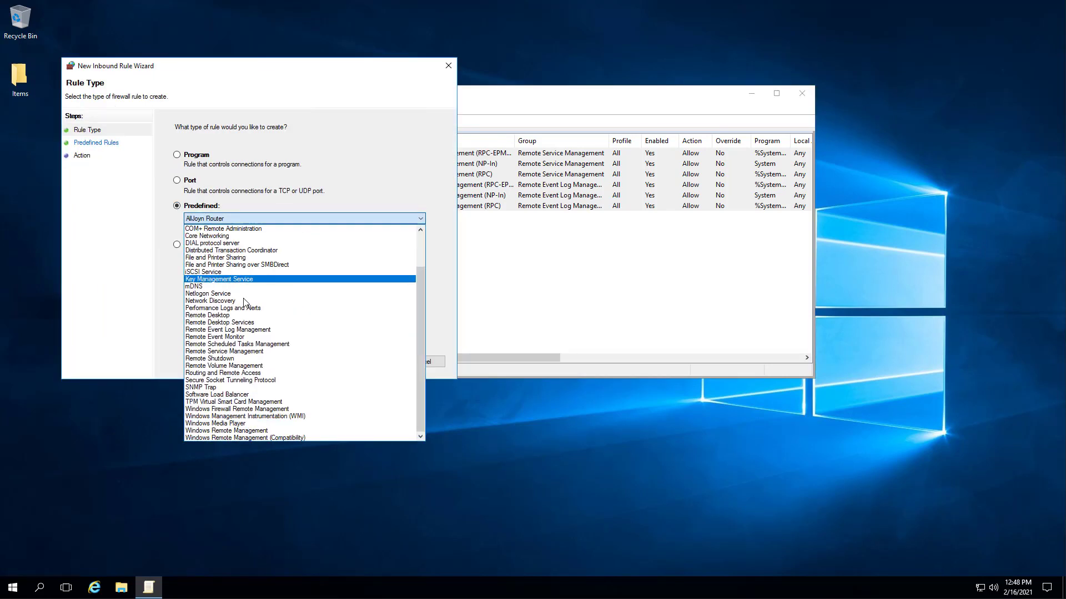
{"action": "left_click", "coordinate": [252, 416]}
{"action": "left_click", "coordinate": [380, 362]}
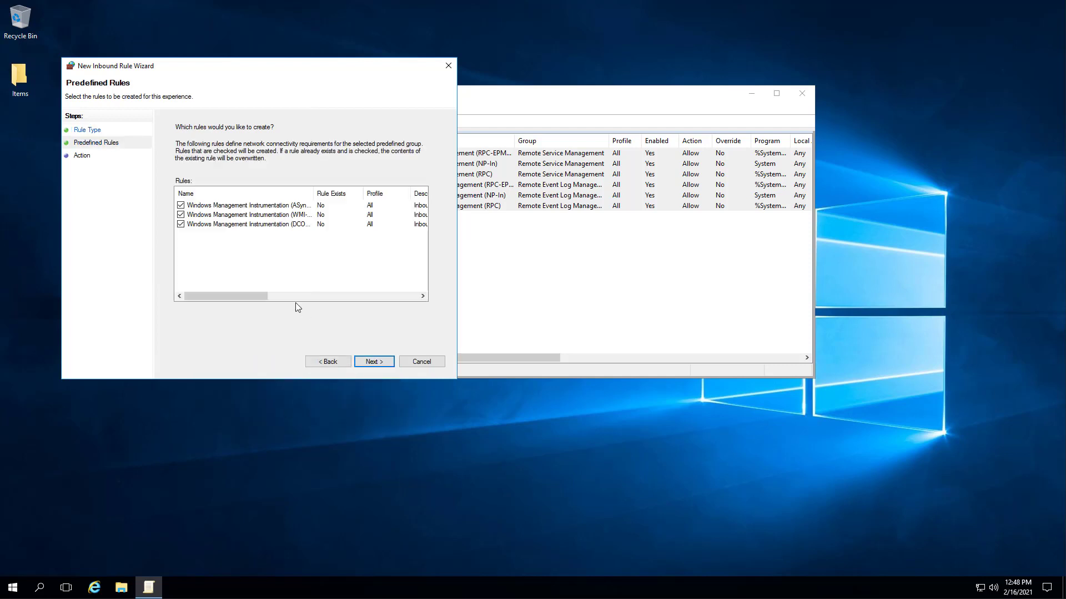
{"action": "left_click_drag", "start_coordinate": [257, 298], "coordinate": [233, 296]}
{"action": "left_click_drag", "start_coordinate": [314, 194], "coordinate": [356, 194]}
{"action": "left_click", "coordinate": [369, 362]}
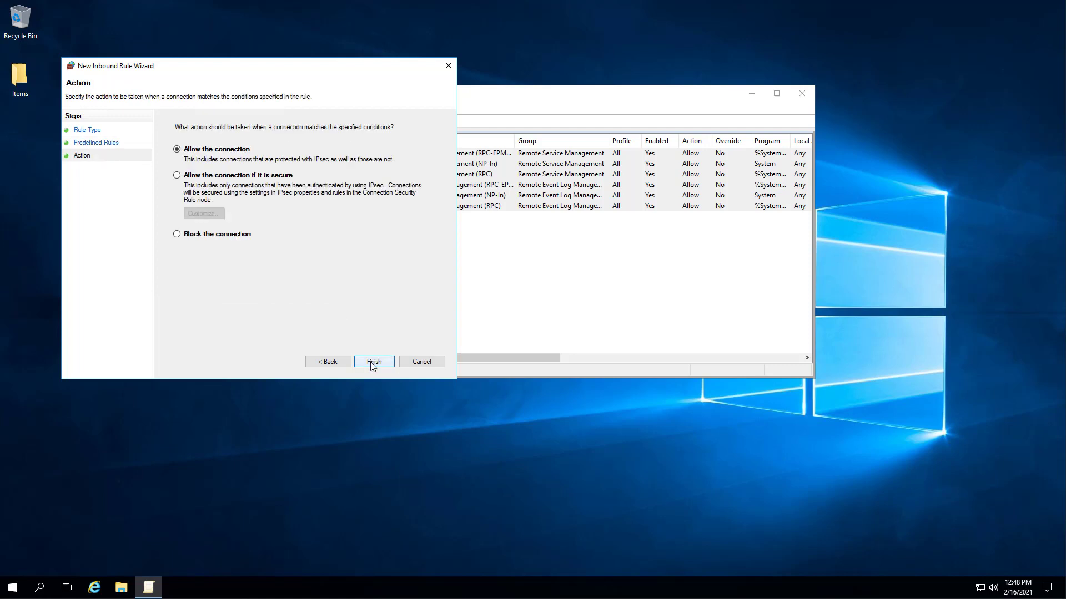
Finish the WMI rules and limit the WMI ASync-In rule to the Domain profile
{"action": "left_click", "coordinate": [367, 363]}
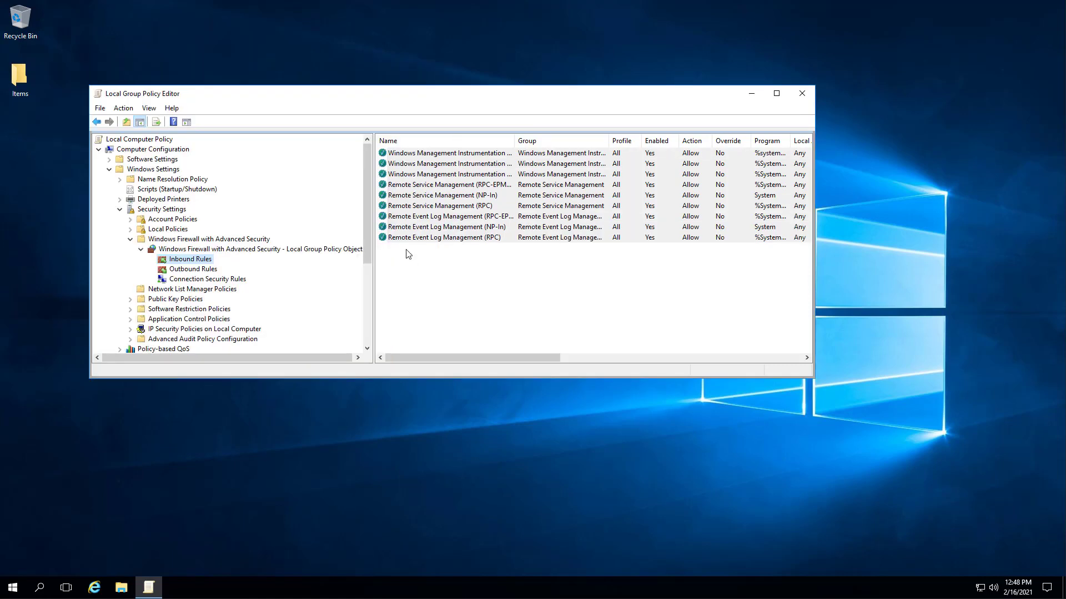
{"action": "left_click", "coordinate": [424, 157]}
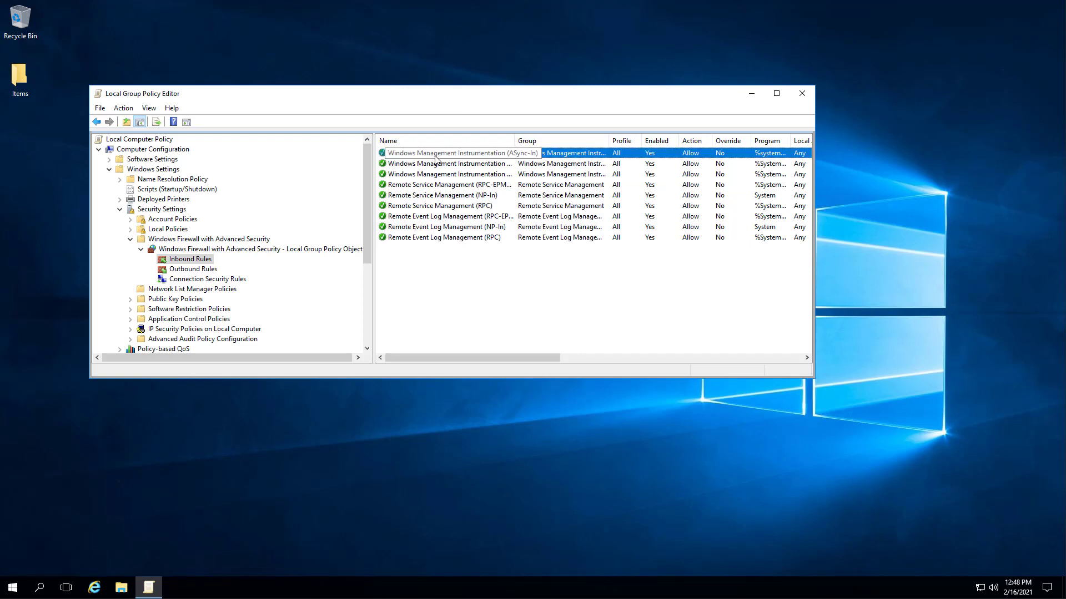
{"action": "double_click", "coordinate": [436, 159]}
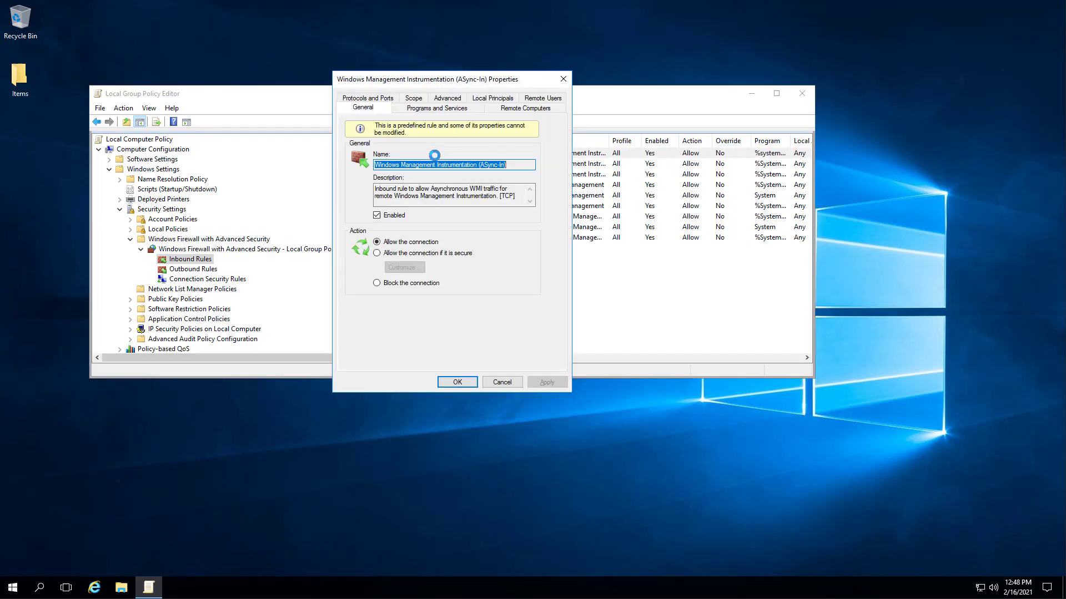
{"action": "left_click", "coordinate": [446, 99]}
{"action": "left_click", "coordinate": [392, 162]}
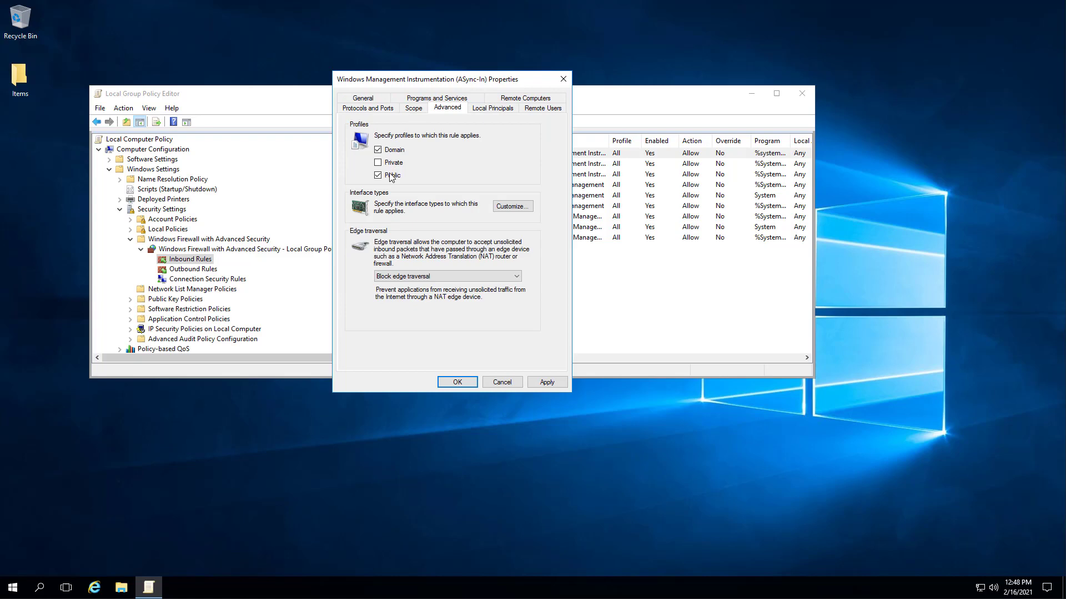
{"action": "left_click", "coordinate": [391, 176]}
{"action": "left_click", "coordinate": [538, 381]}
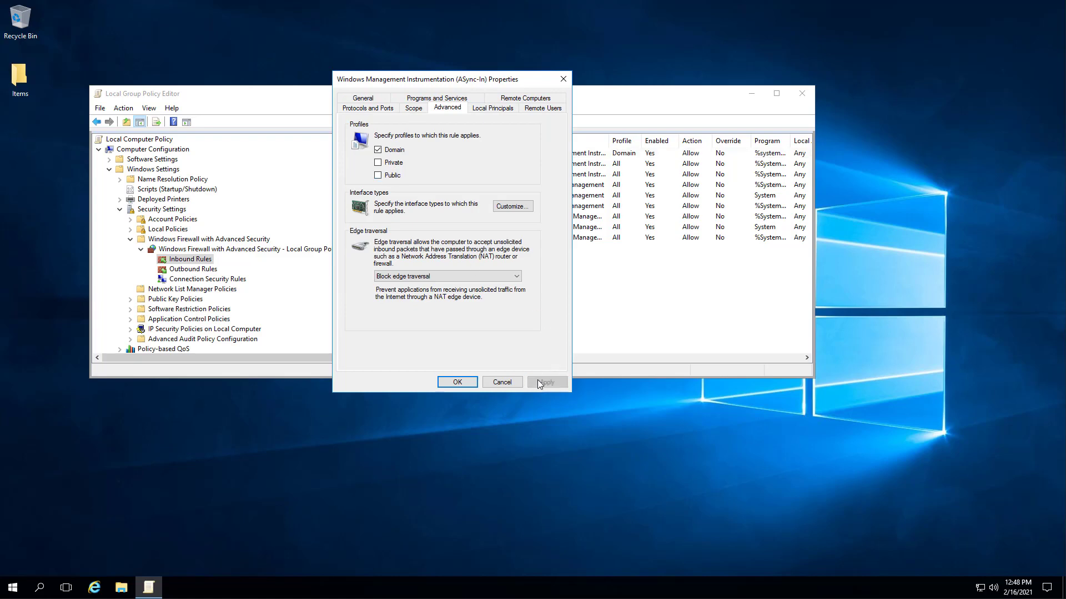
{"action": "left_click", "coordinate": [475, 382]}
Restrict the WMI-In rule to the Domain profile only
{"action": "double_click", "coordinate": [443, 164]}
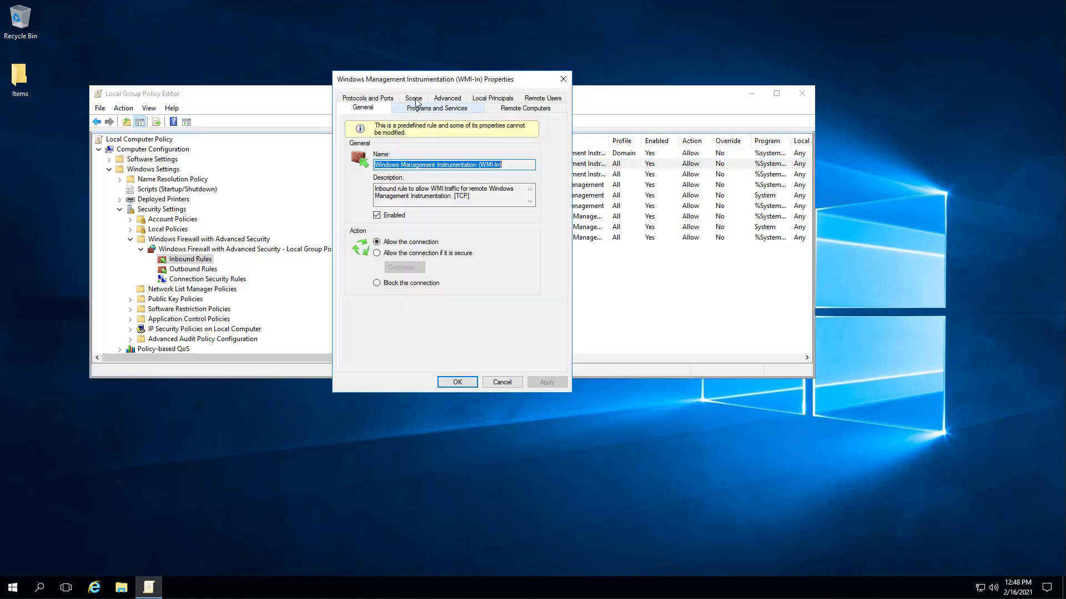
{"action": "left_click", "coordinate": [446, 98]}
{"action": "left_click", "coordinate": [392, 163]}
{"action": "left_click", "coordinate": [389, 175]}
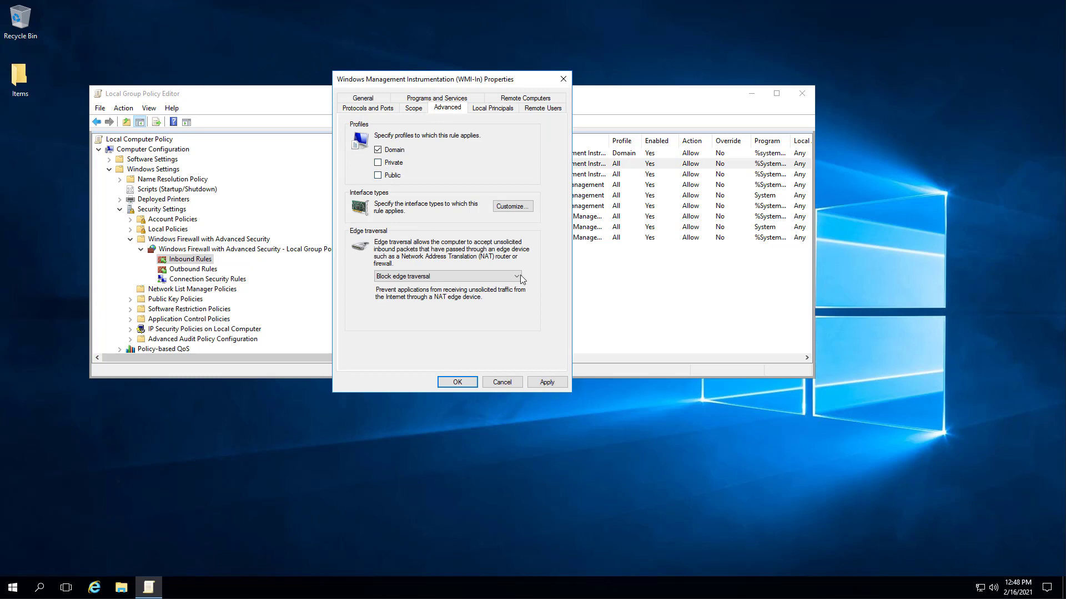
{"action": "left_click", "coordinate": [547, 383]}
{"action": "left_click", "coordinate": [457, 386]}
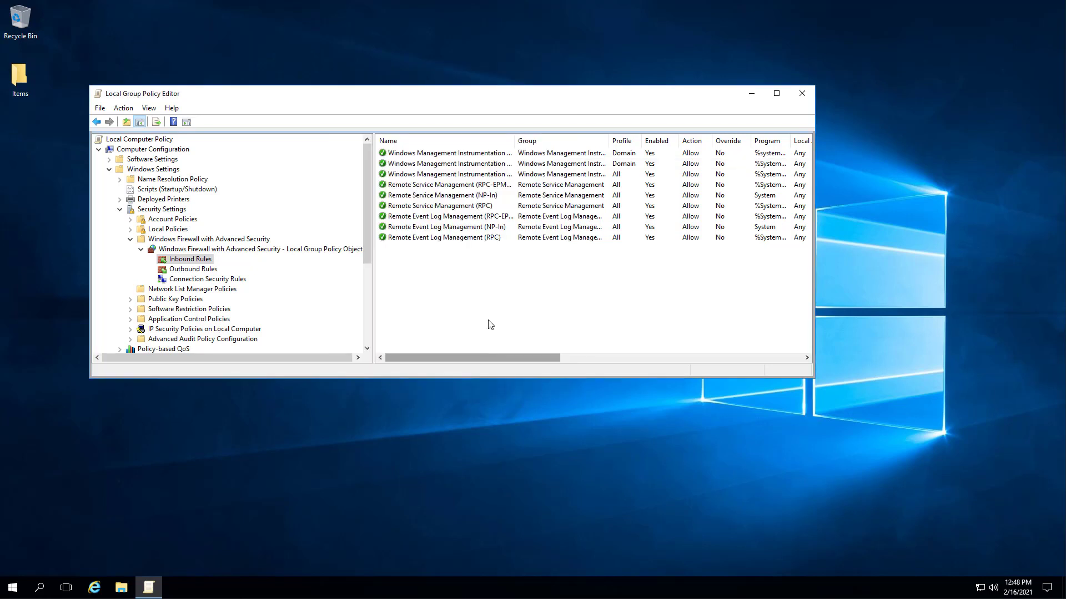
Restrict the WMI DCOM-In rule to the Domain profile only
{"action": "double_click", "coordinate": [474, 177]}
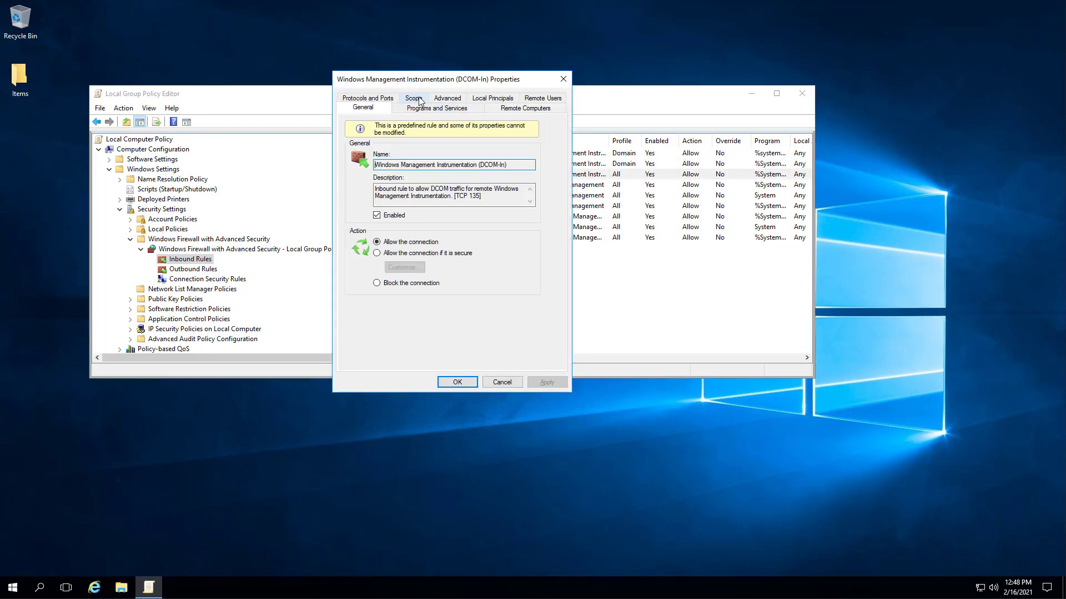
{"action": "left_click", "coordinate": [424, 99]}
{"action": "left_click", "coordinate": [439, 108]}
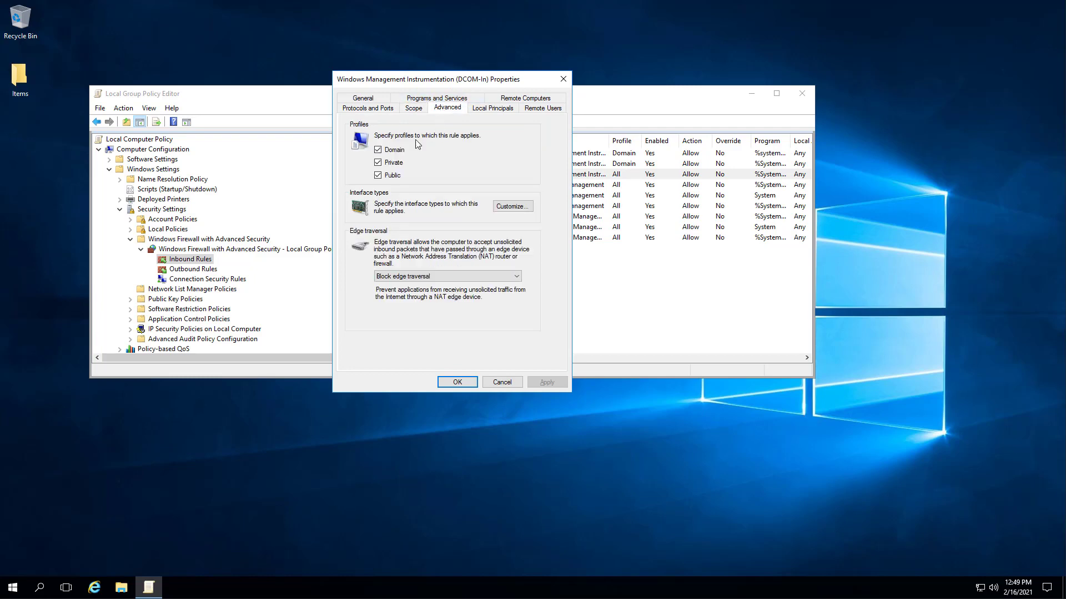
{"action": "left_click", "coordinate": [392, 162]}
{"action": "left_click", "coordinate": [391, 176]}
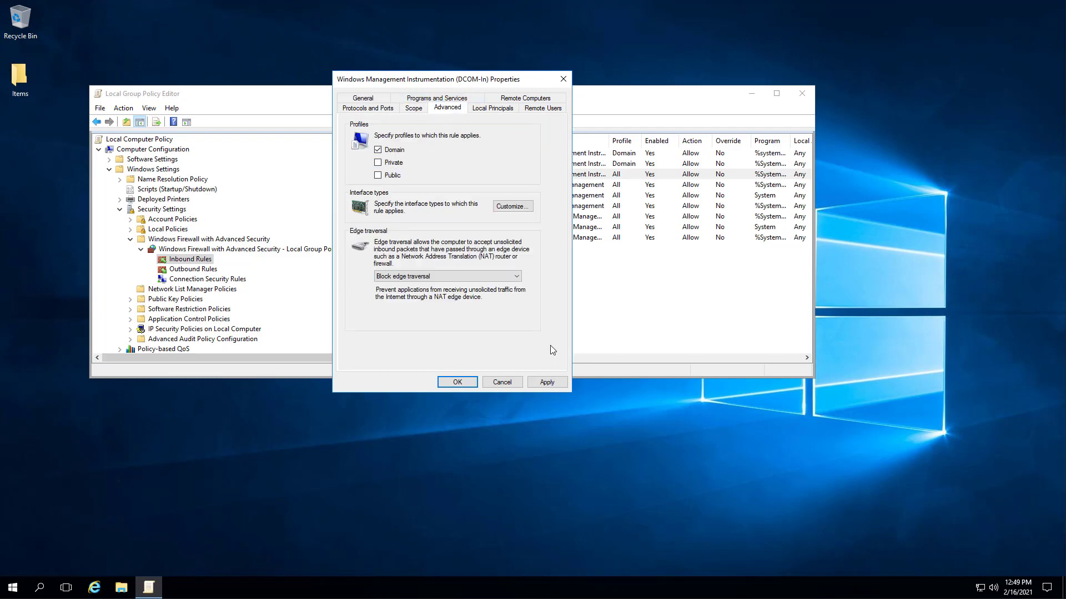
{"action": "left_click", "coordinate": [457, 383]}
Restrict the Remote Service Management RPC-EPMAP rule to the Domain profile only
{"action": "double_click", "coordinate": [453, 186]}
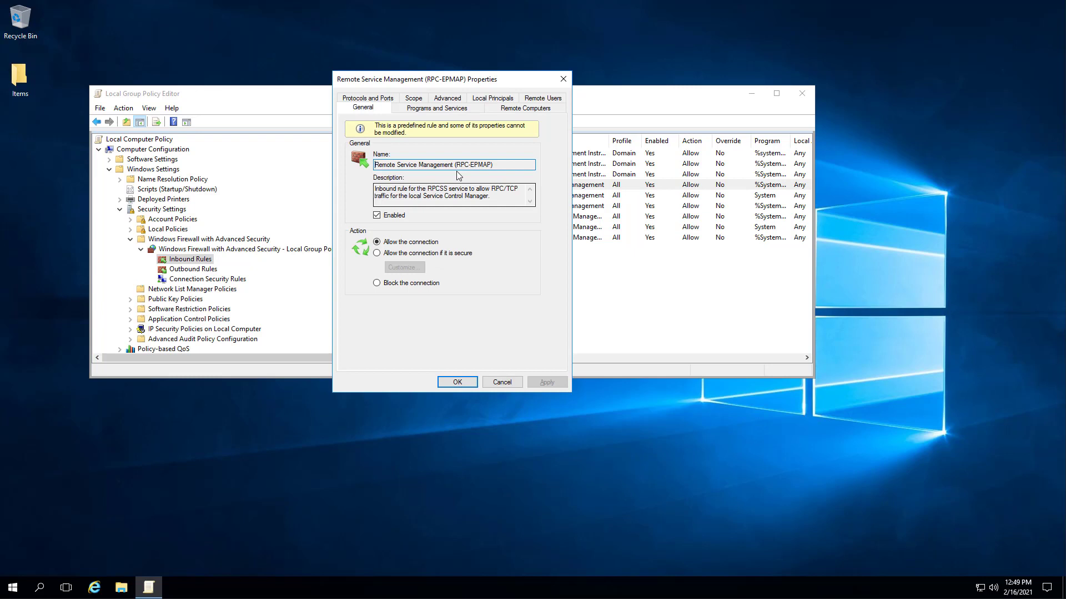
{"action": "left_click", "coordinate": [419, 100]}
{"action": "left_click", "coordinate": [448, 108]}
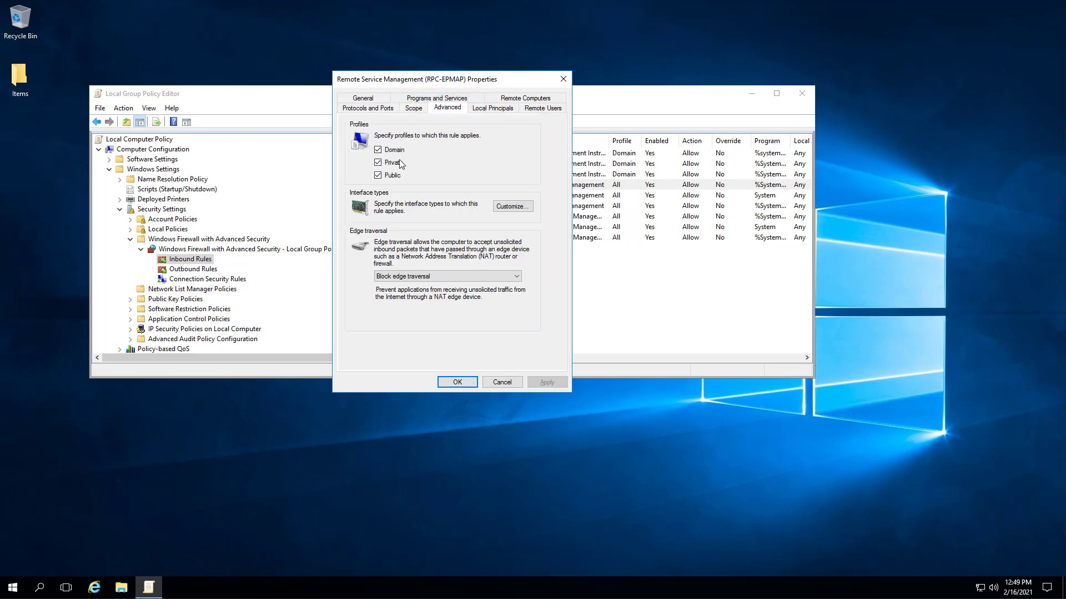
{"action": "left_click", "coordinate": [378, 162]}
{"action": "left_click", "coordinate": [378, 175]}
{"action": "left_click", "coordinate": [546, 383]}
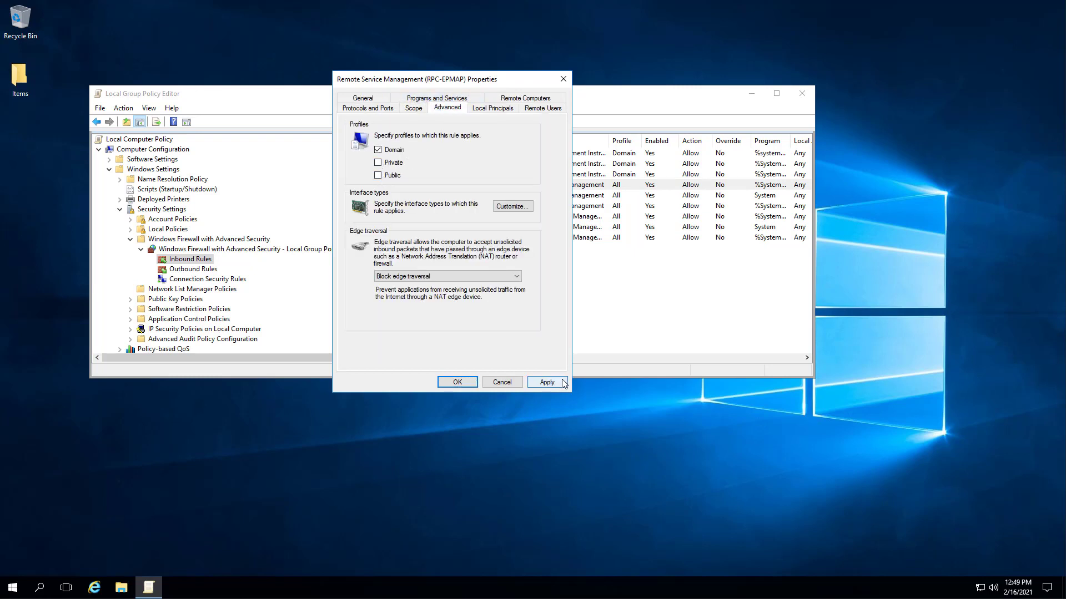
{"action": "left_click", "coordinate": [461, 384]}
Restrict the Remote Service Management NP-In rule to the Domain profile only
{"action": "double_click", "coordinate": [466, 197]}
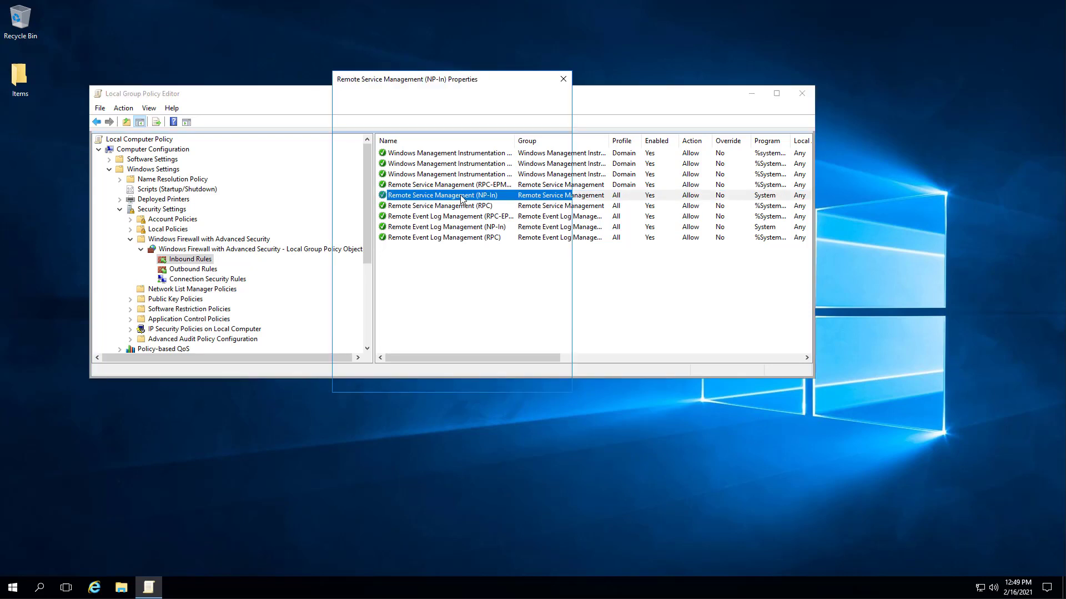
{"action": "left_click", "coordinate": [420, 106]}
{"action": "left_click", "coordinate": [447, 109]}
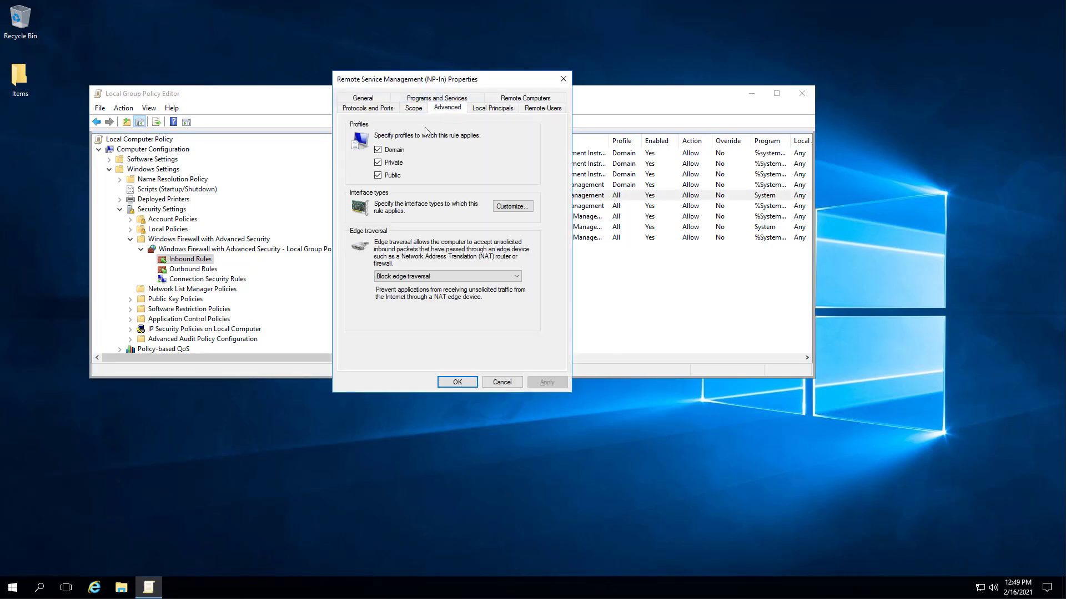
{"action": "left_click", "coordinate": [392, 162]}
{"action": "left_click", "coordinate": [392, 176]}
{"action": "left_click", "coordinate": [547, 382]}
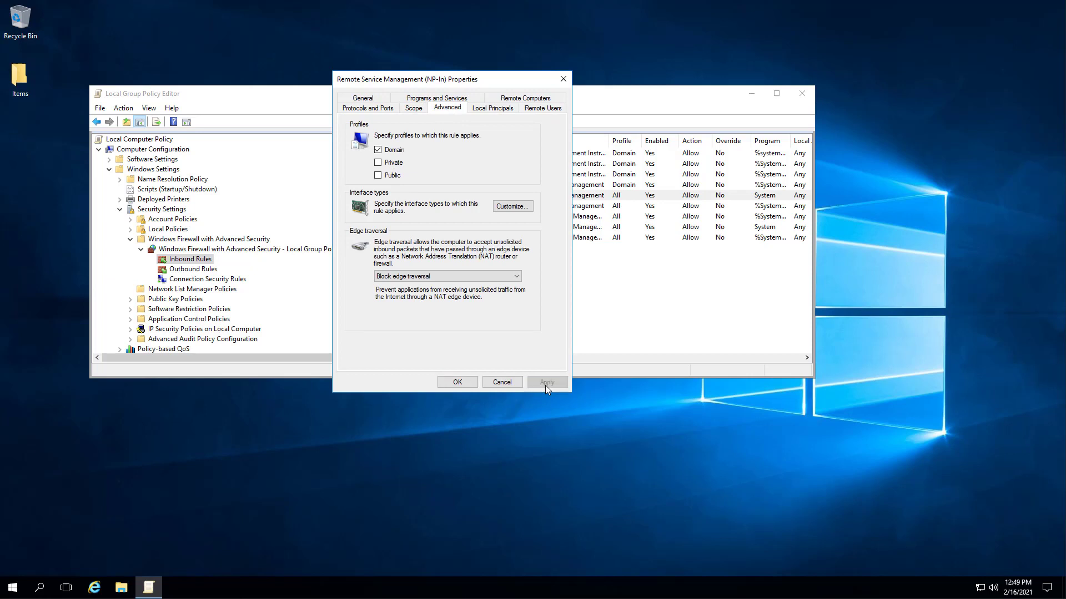
{"action": "left_click", "coordinate": [461, 383]}
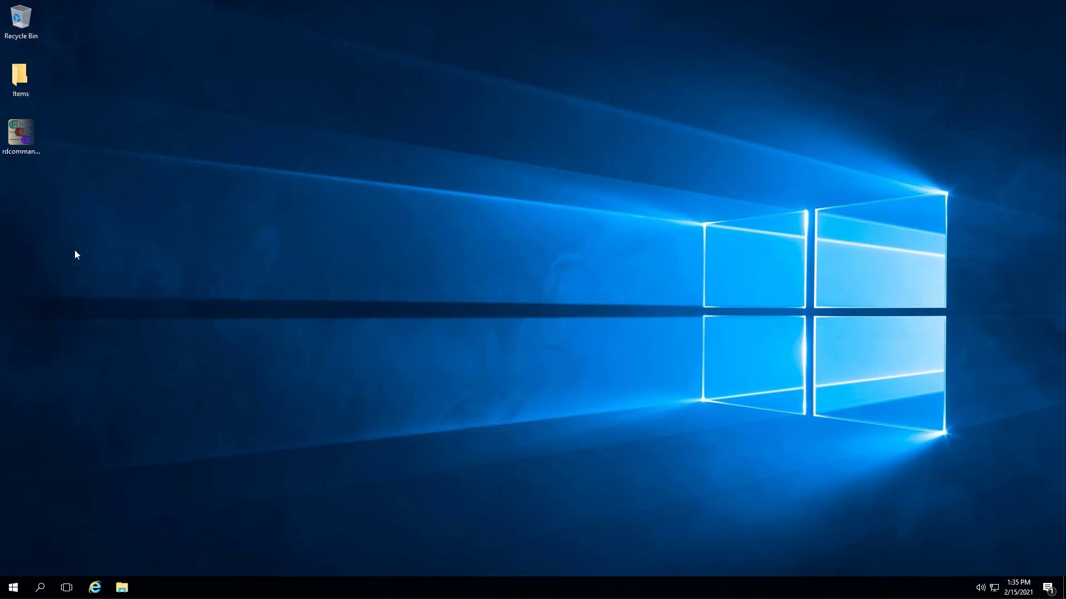
Run the rdcommandersuite installer, letting it install SQL Server Express locally with the default extraction folder
{"action": "left_click", "coordinate": [21, 143]}
{"action": "double_click", "coordinate": [21, 143]}
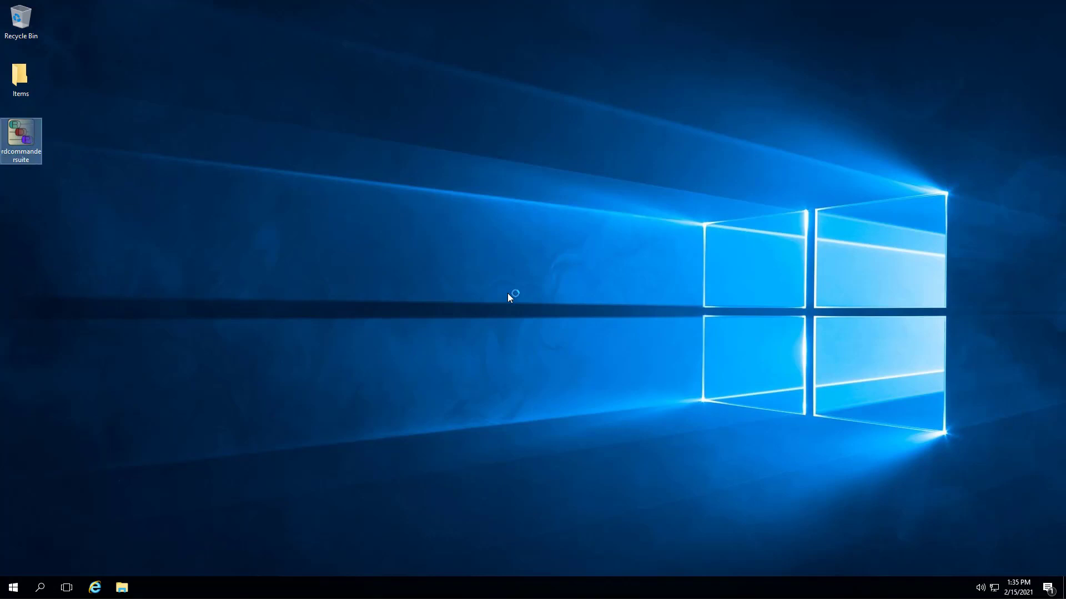
{"action": "left_click", "coordinate": [570, 306]}
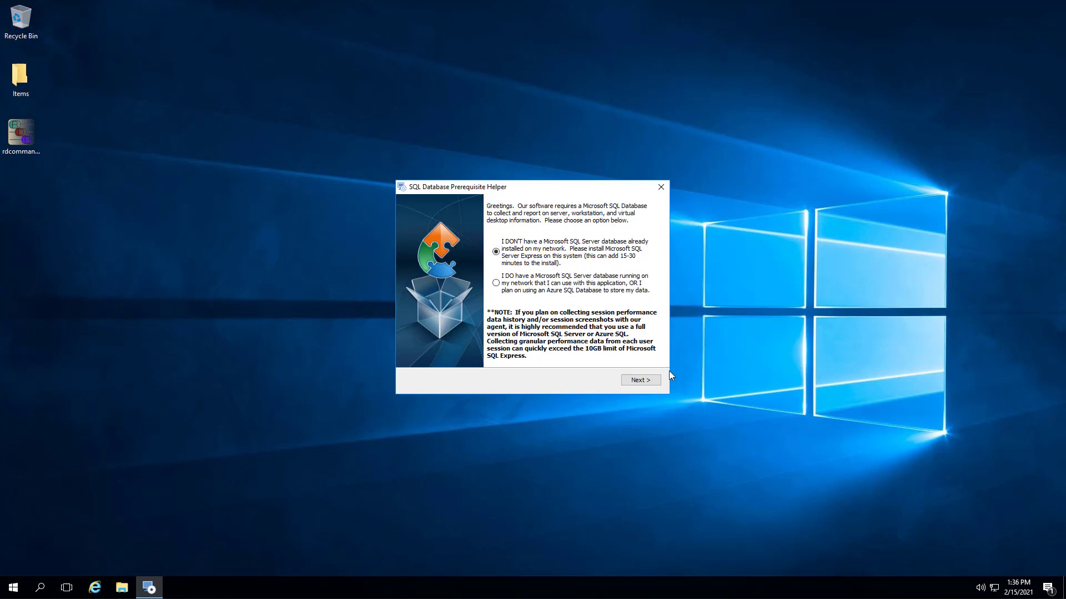
{"action": "left_click", "coordinate": [638, 380]}
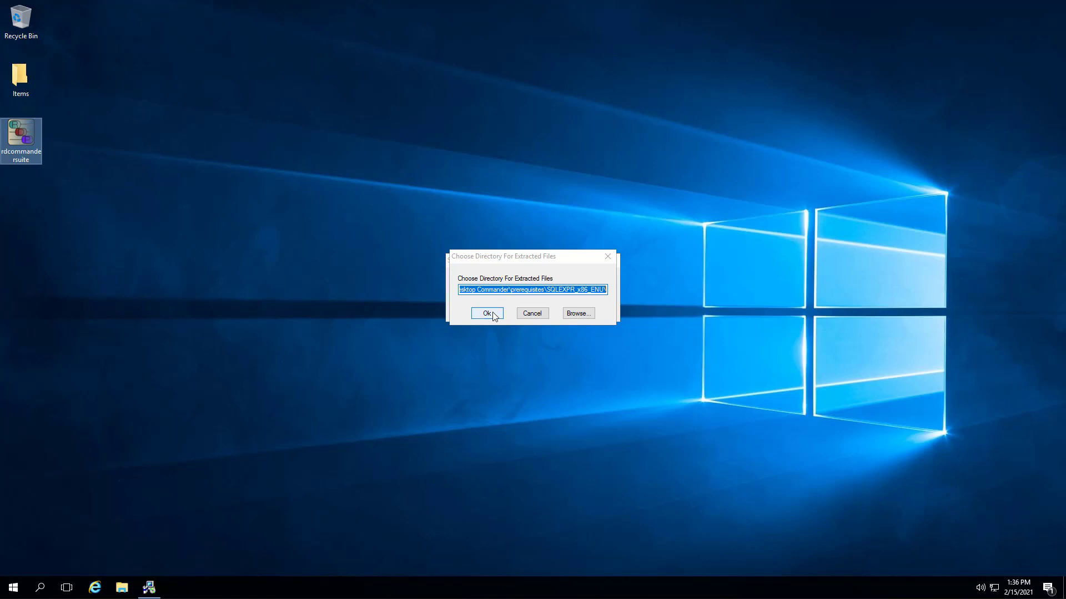
{"action": "left_click", "coordinate": [494, 317]}
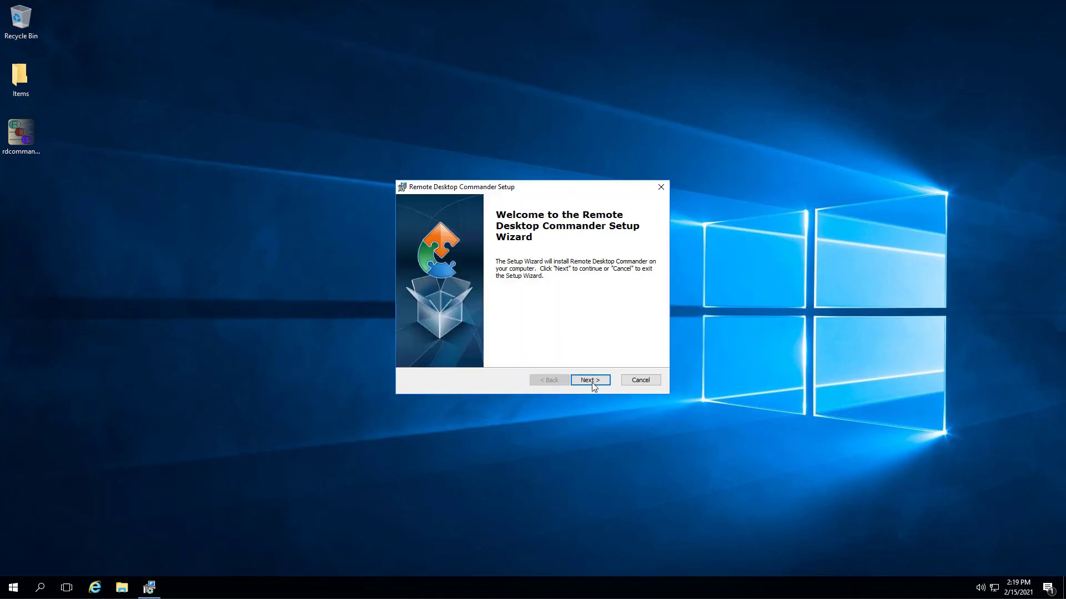
Accept the license terms and install Remote Desktop Commander to the default folder with Desktop and Start Menu shortcuts
{"action": "left_click", "coordinate": [590, 380]}
{"action": "left_click", "coordinate": [530, 340]}
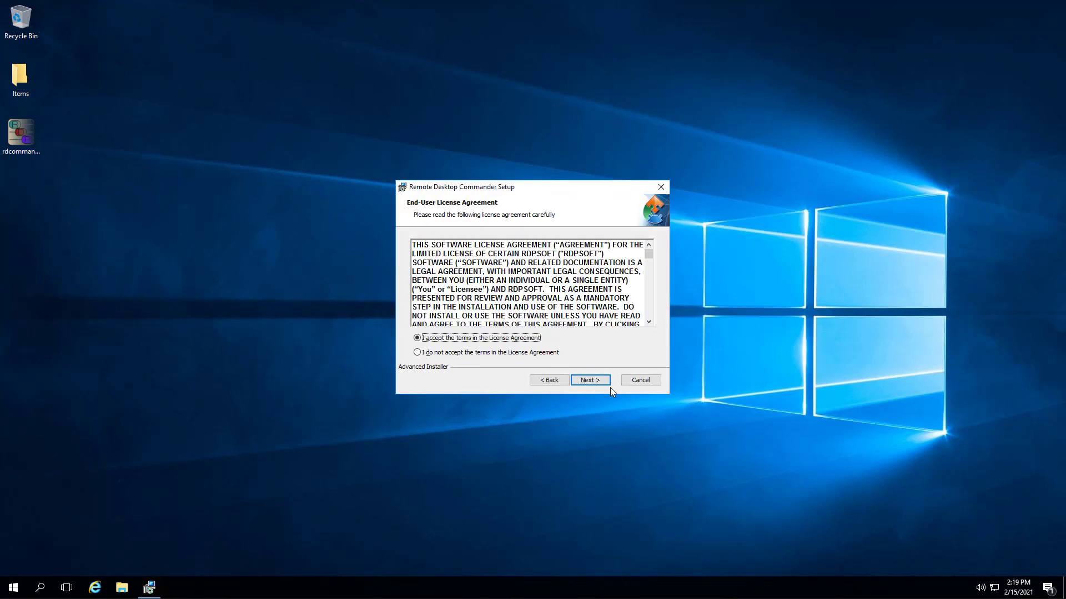
{"action": "left_click", "coordinate": [602, 382]}
{"action": "left_click", "coordinate": [601, 382]}
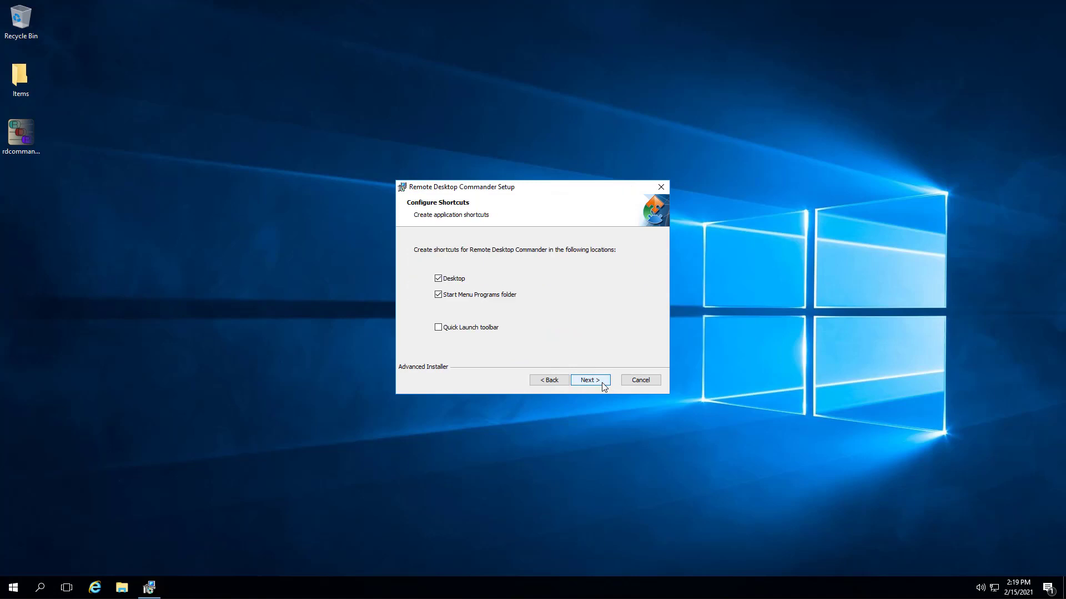
{"action": "left_click", "coordinate": [602, 382]}
{"action": "left_click", "coordinate": [602, 383]}
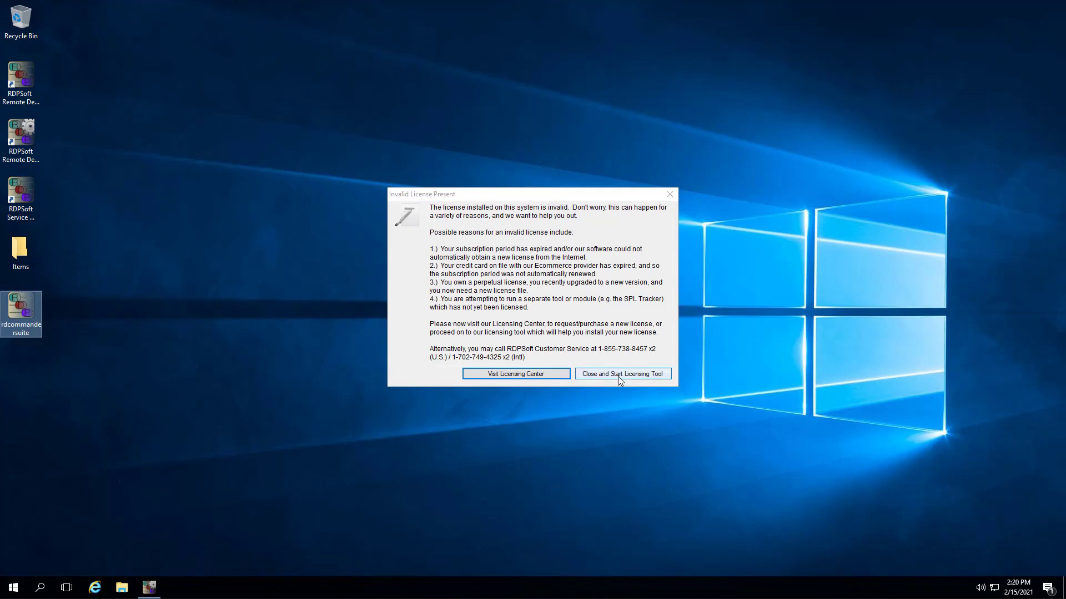
Install the license through the licensing tool and restart into Welcome and Initial Setup
{"action": "left_click", "coordinate": [622, 376]}
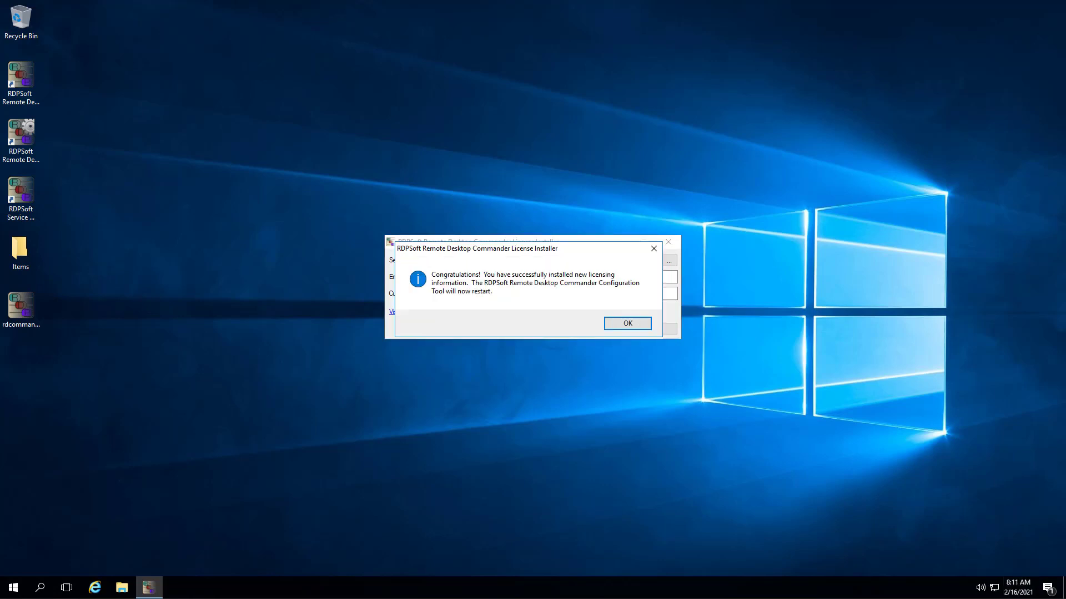
{"action": "key", "text": "Return"}
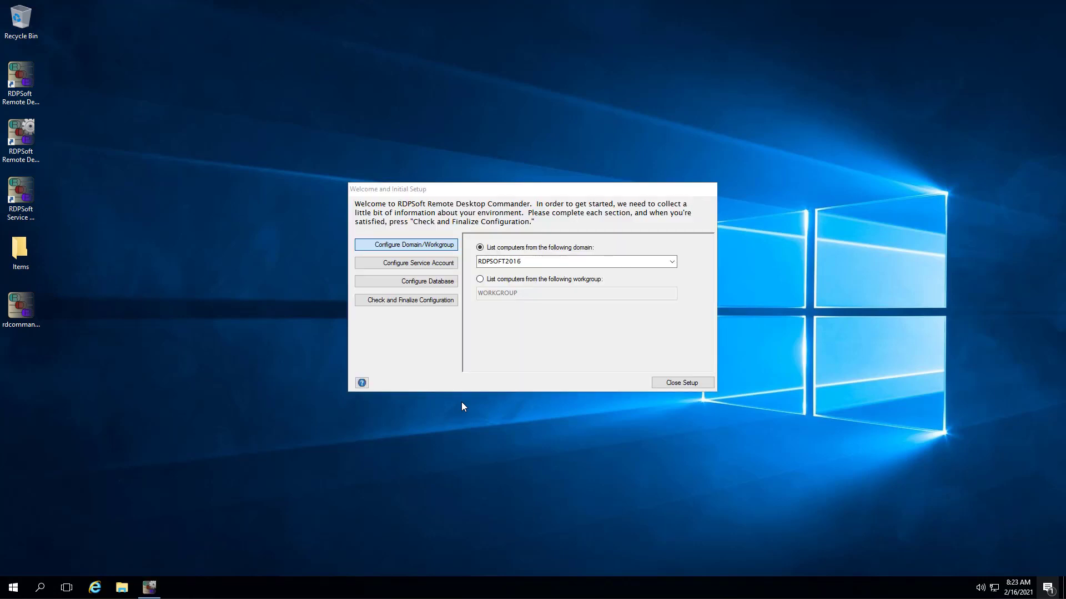
Set the service account to the RDPSOFT domain user rdpsoftsvc, then enter and confirm its password
{"action": "left_click", "coordinate": [416, 269]}
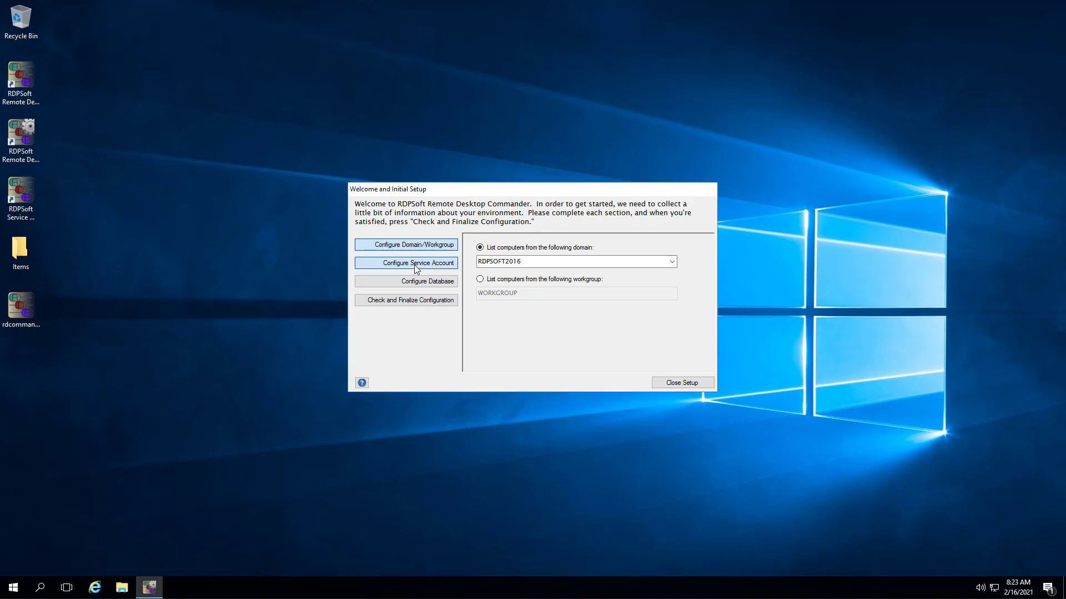
{"action": "left_click_drag", "start_coordinate": [692, 249], "coordinate": [468, 240]}
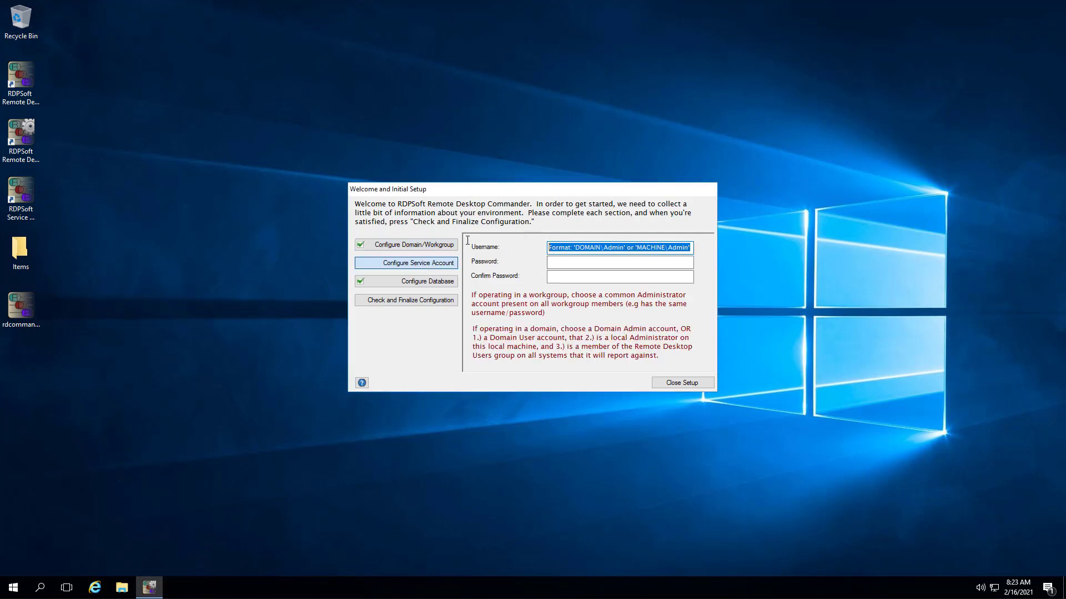
{"action": "type", "text": "RDPSOFT"}
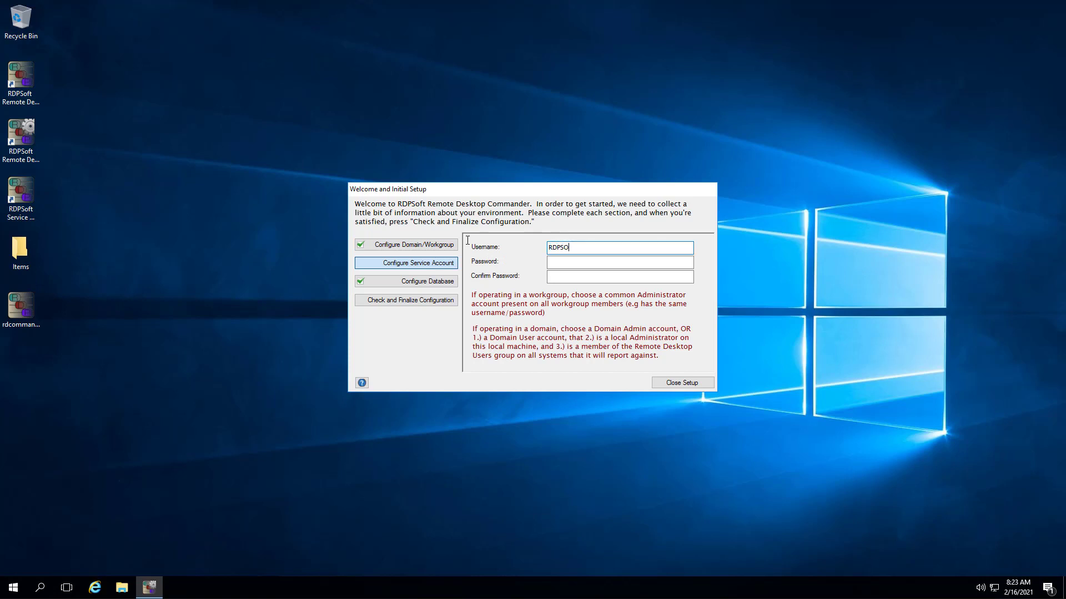
{"action": "type", "text": "6\\rdpsoftsvc"}
{"action": "key", "text": "Tab"}
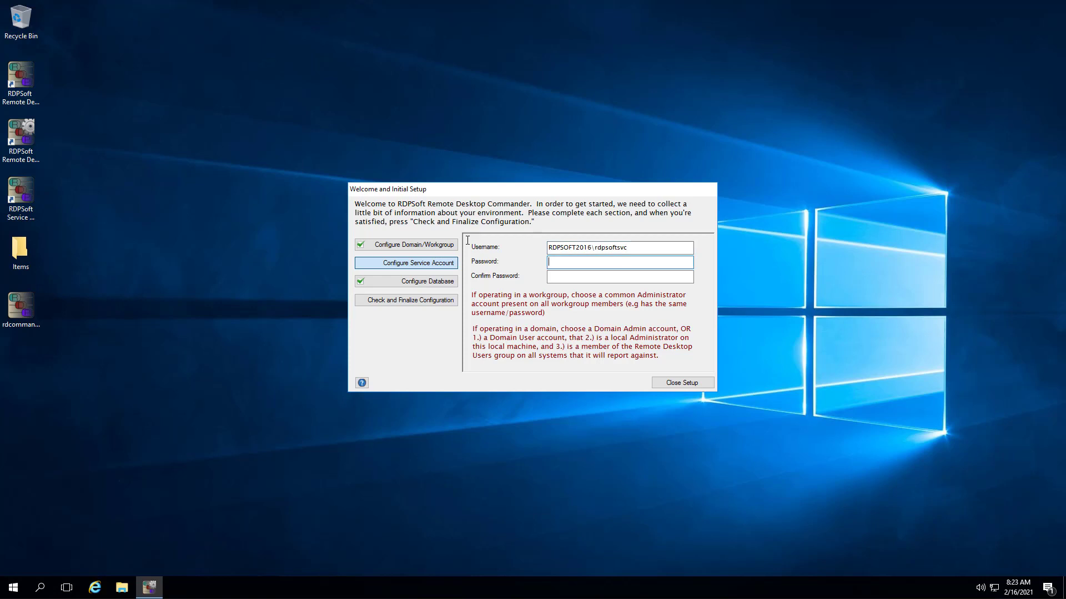
{"action": "type", "text": "******************"}
{"action": "key", "text": "Tab"}
{"action": "type", "text": "*********"}
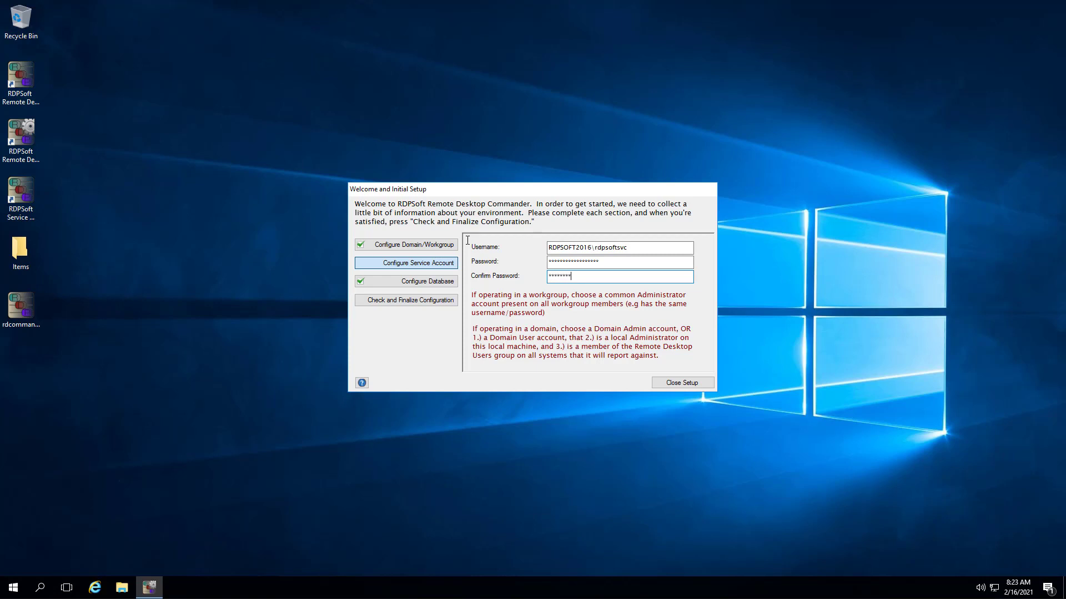
{"action": "type", "text": "*********"}
Open the Configure Database options in the Welcome and Initial Setup window
{"action": "left_click", "coordinate": [425, 286]}
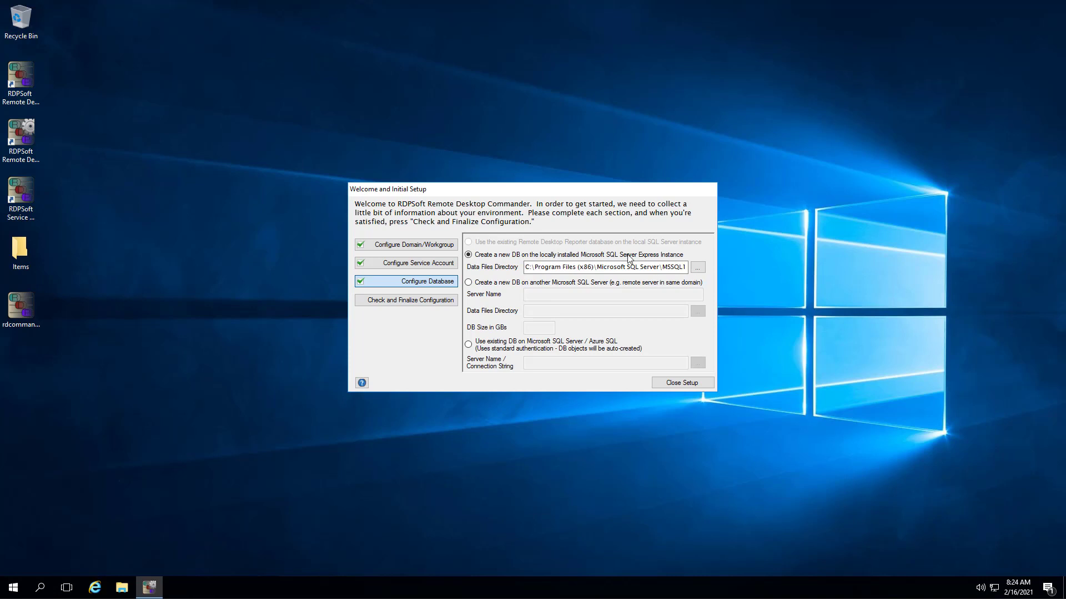
Choose to create a new database on another SQL Server, with server name 10.32.0.22
{"action": "left_click", "coordinate": [469, 283]}
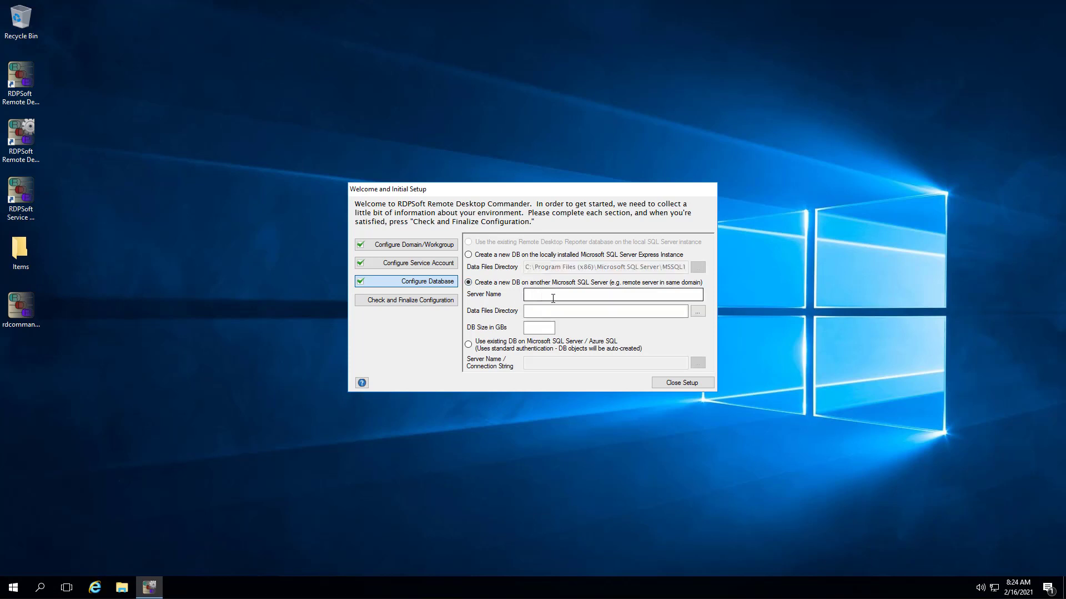
{"action": "left_click", "coordinate": [553, 299]}
{"action": "type", "text": "LOCALSQLSERVER"}
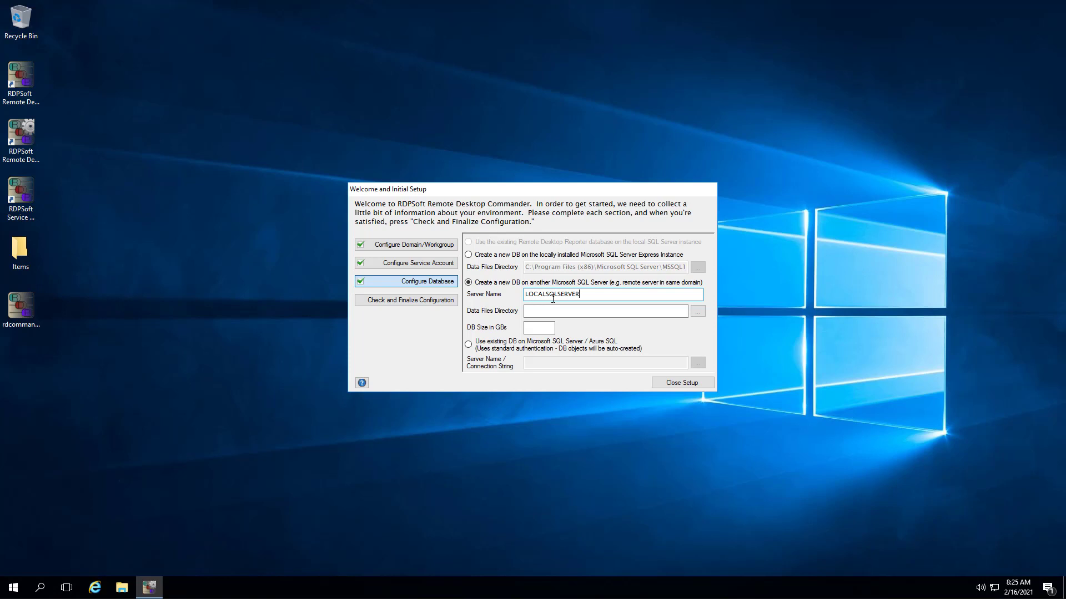
{"action": "key", "text": "BackSpace"}
{"action": "key", "text": "BackSpace"}
{"action": "key", "text": "BackSpace"}
{"action": "key", "text": "BackSpace"}
{"action": "key", "text": "BackSpace"}
{"action": "key", "text": "BackSpace"}
{"action": "key", "text": "BackSpace"}
{"action": "key", "text": "BackSpace"}
{"action": "key", "text": "BackSpace"}
{"action": "key", "text": "BackSpace"}
{"action": "key", "text": "BackSpace"}
{"action": "key", "text": "BackSpace"}
{"action": "key", "text": "BackSpace"}
{"action": "key", "text": "BackSpace"}
{"action": "type", "text": "LOCALSQLSERVER\\INSTANCENAM"}
{"action": "key", "text": "BackSpace"}
{"action": "key", "text": "BackSpace"}
{"action": "key", "text": "BackSpace"}
{"action": "key", "text": "BackSpace"}
{"action": "key", "text": "BackSpace"}
{"action": "key", "text": "BackSpace"}
{"action": "key", "text": "BackSpace"}
{"action": "key", "text": "BackSpace"}
{"action": "key", "text": "BackSpace"}
{"action": "key", "text": "BackSpace"}
{"action": "key", "text": "BackSpace"}
{"action": "key", "text": "BackSpace"}
{"action": "key", "text": "BackSpace"}
{"action": "key", "text": "BackSpace"}
{"action": "key", "text": "BackSpace"}
{"action": "key", "text": "BackSpace"}
{"action": "key", "text": "BackSpace"}
{"action": "key", "text": "BackSpace"}
{"action": "key", "text": "BackSpace"}
{"action": "key", "text": "BackSpace"}
{"action": "type", "text": "SQL"}
{"action": "key", "text": "BackSpace"}
{"action": "key", "text": "BackSpace"}
{"action": "key", "text": "BackSpace"}
{"action": "type", "text": "10.32.0.22"}
Set the database size to 10 GB and keep the SQL Server's default data directory
{"action": "left_click", "coordinate": [697, 312]}
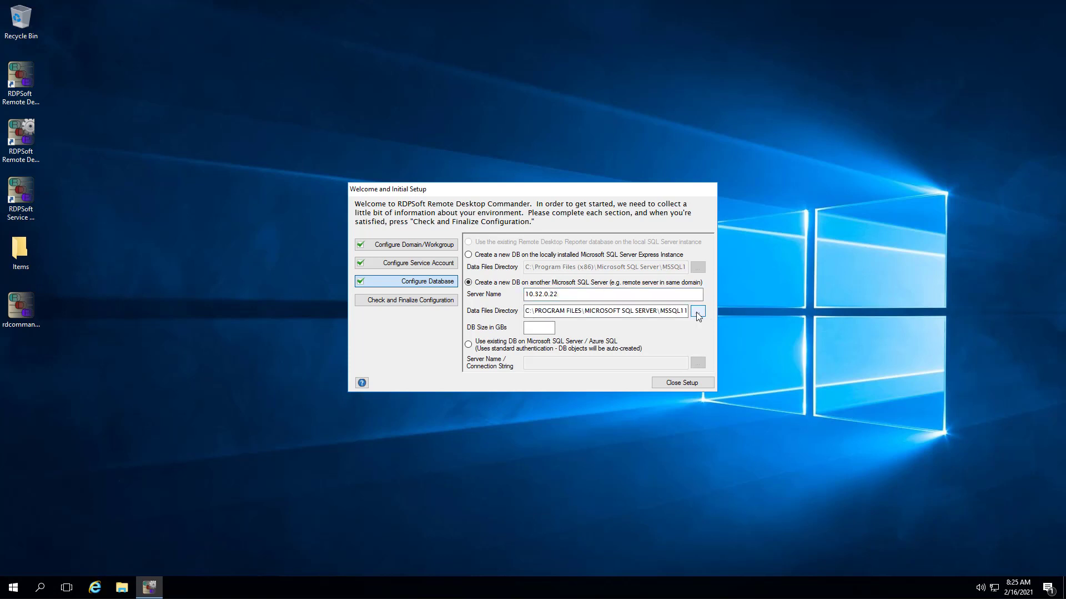
{"action": "left_click_drag", "start_coordinate": [538, 312], "coordinate": [740, 320]}
{"action": "left_click_drag", "start_coordinate": [614, 321], "coordinate": [485, 338]}
{"action": "left_click", "coordinate": [536, 312]}
{"action": "left_click_drag", "start_coordinate": [528, 312], "coordinate": [735, 332]}
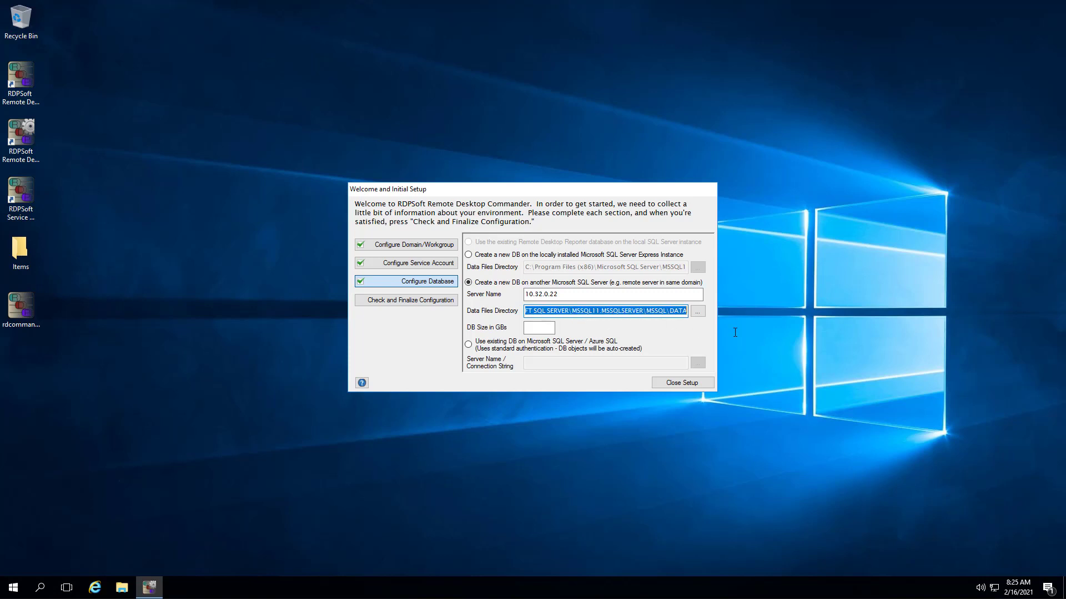
{"action": "type", "text": "D:\\S"}
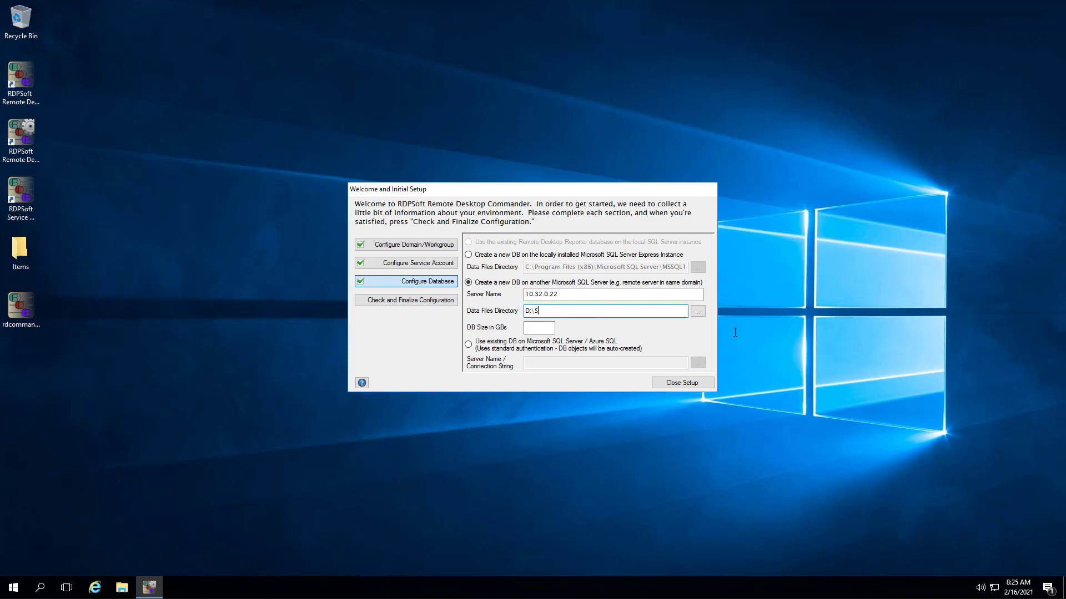
{"action": "type", "text": "PECIALDATADIRECTORY"}
{"action": "left_click", "coordinate": [537, 327]}
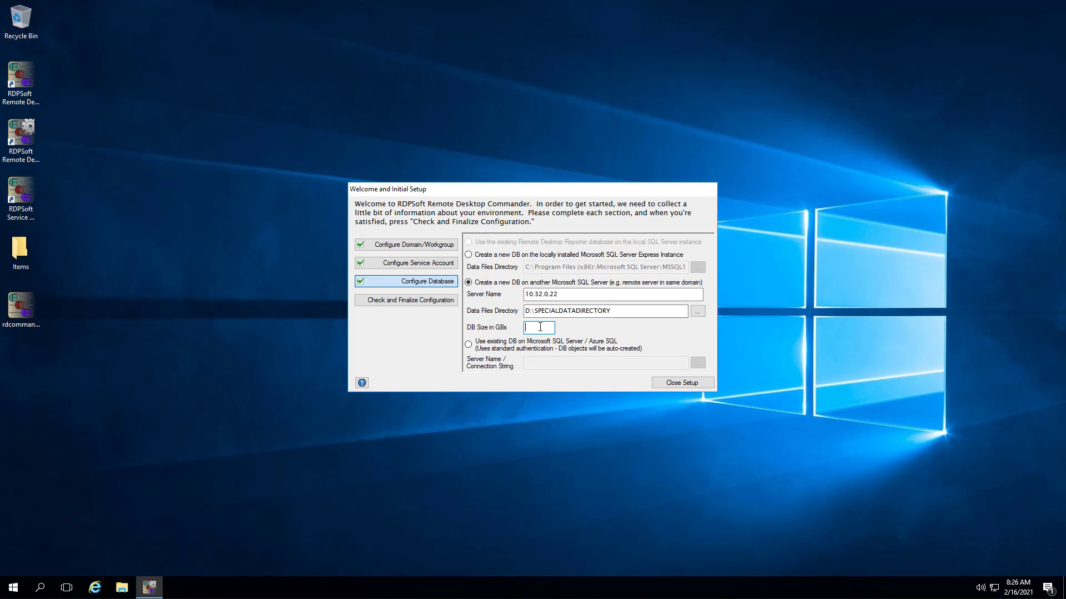
{"action": "type", "text": "10"}
{"action": "left_click", "coordinate": [697, 312]}
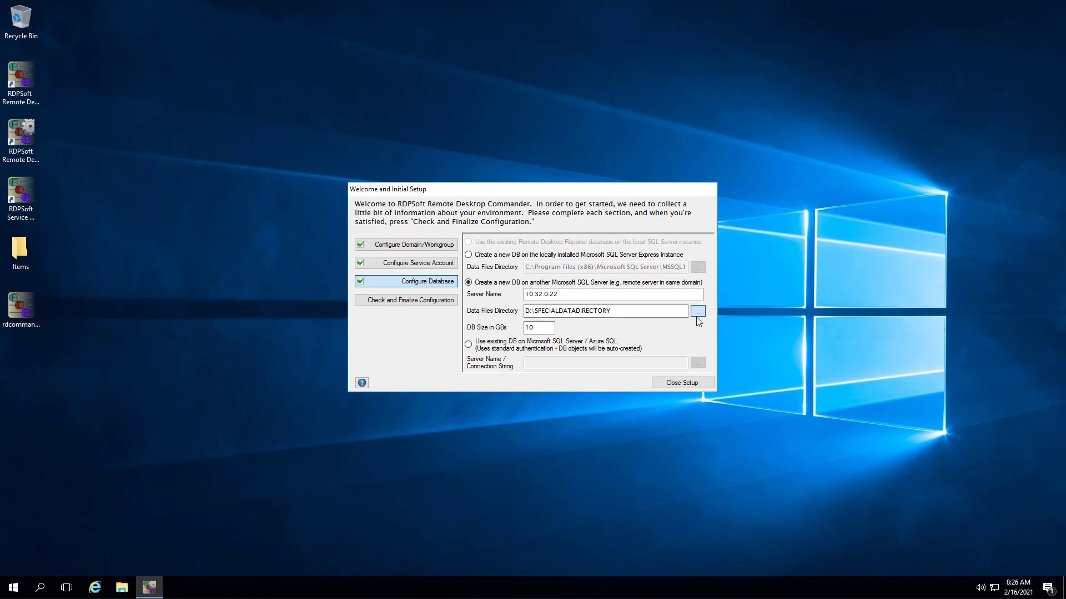
{"action": "left_click", "coordinate": [546, 332]}
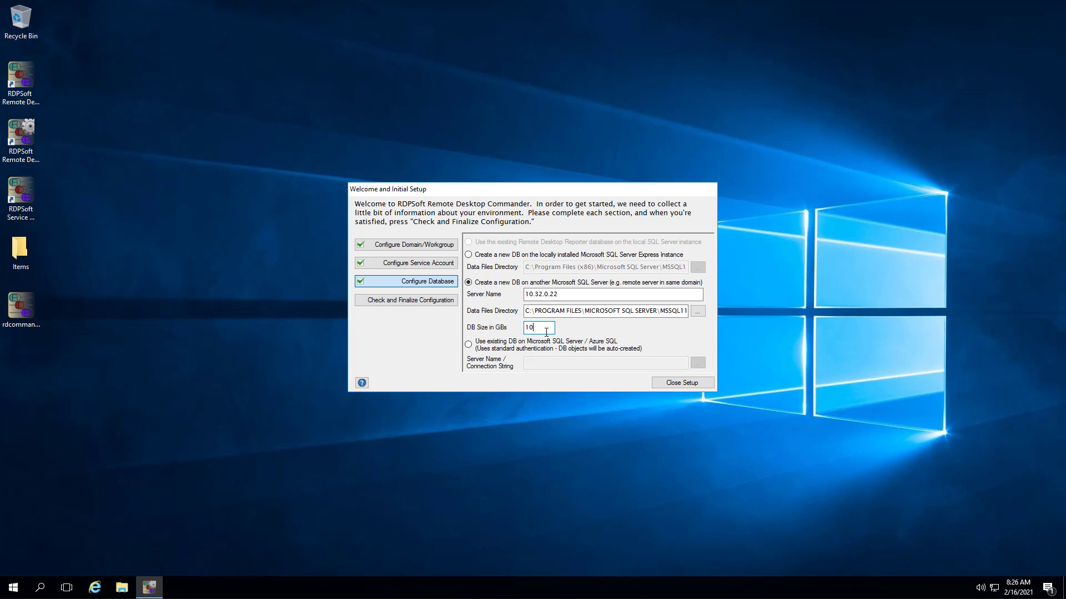
Use an existing database: server 10.32.0.22, database RDComm, user sa, with the password entered and confirmed
{"action": "left_click", "coordinate": [469, 345]}
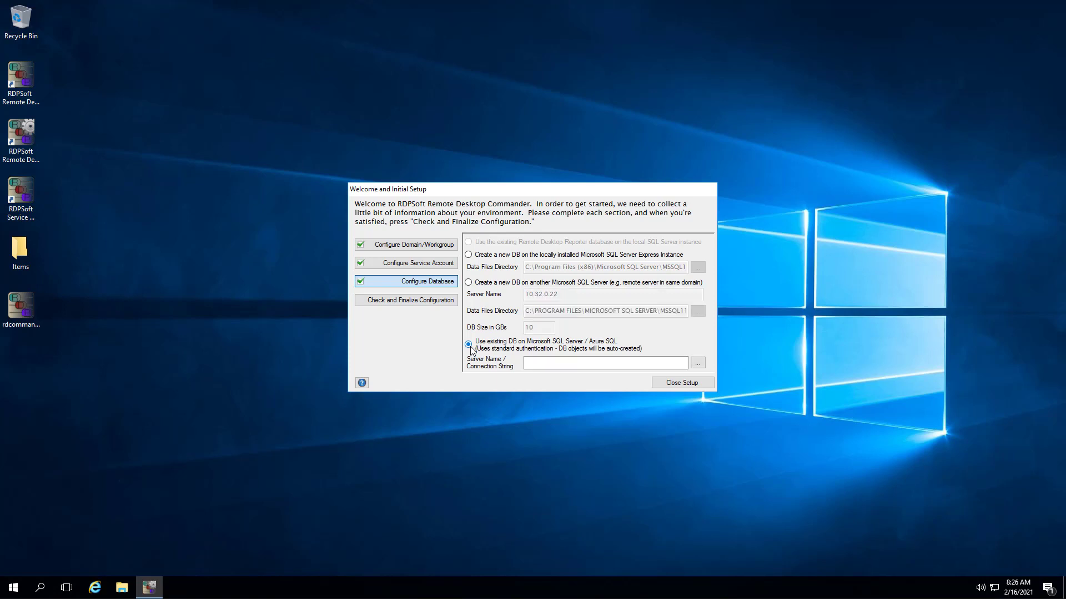
{"action": "left_click", "coordinate": [698, 364]}
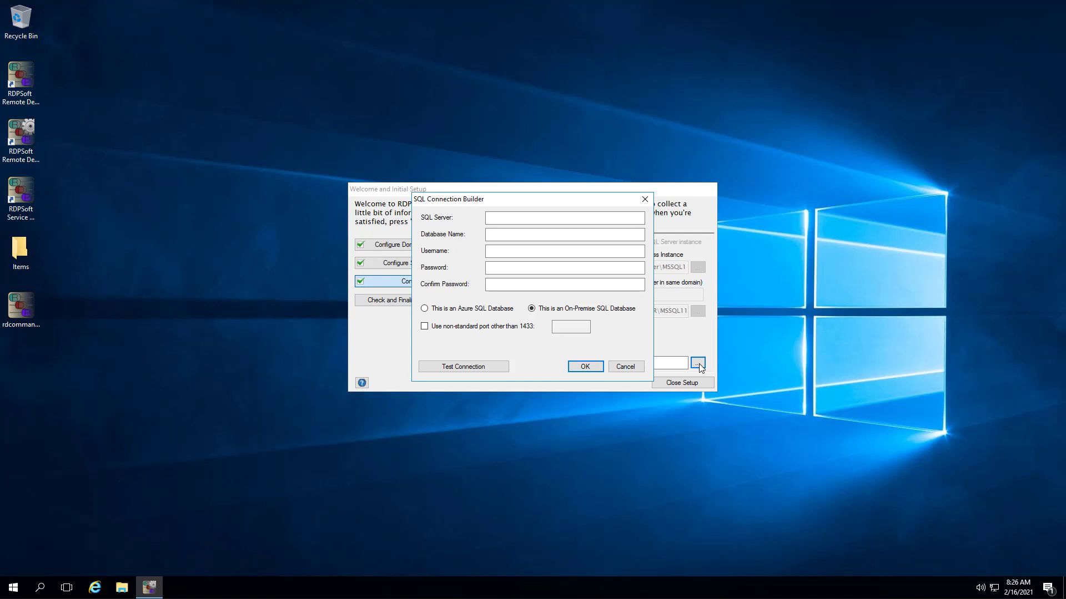
{"action": "left_click", "coordinate": [489, 220]}
{"action": "type", "text": "10.32.0.2"}
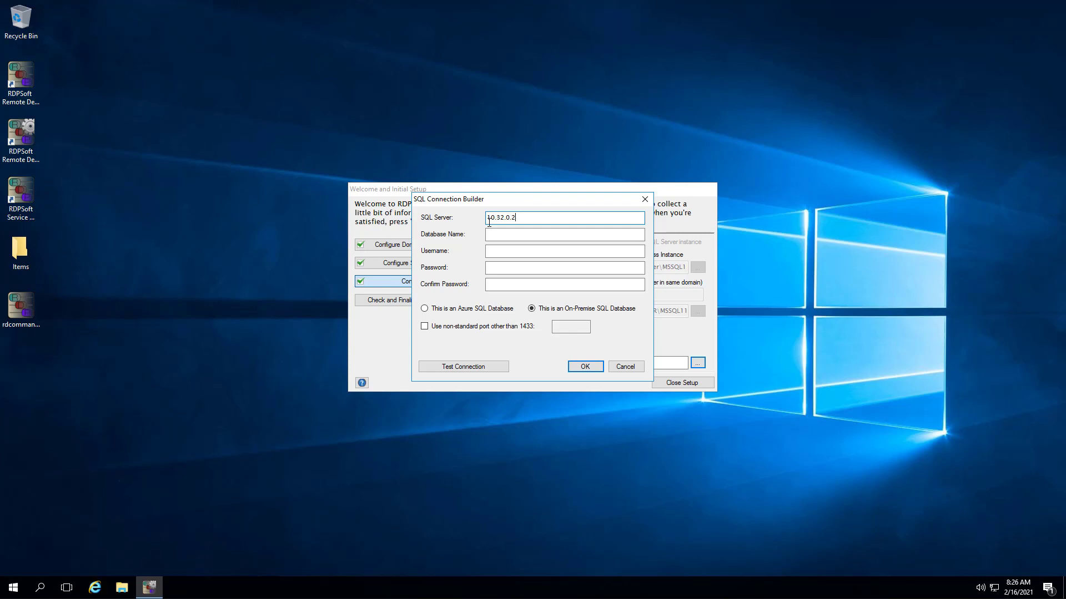
{"action": "type", "text": "2"}
{"action": "key", "text": "Tab"}
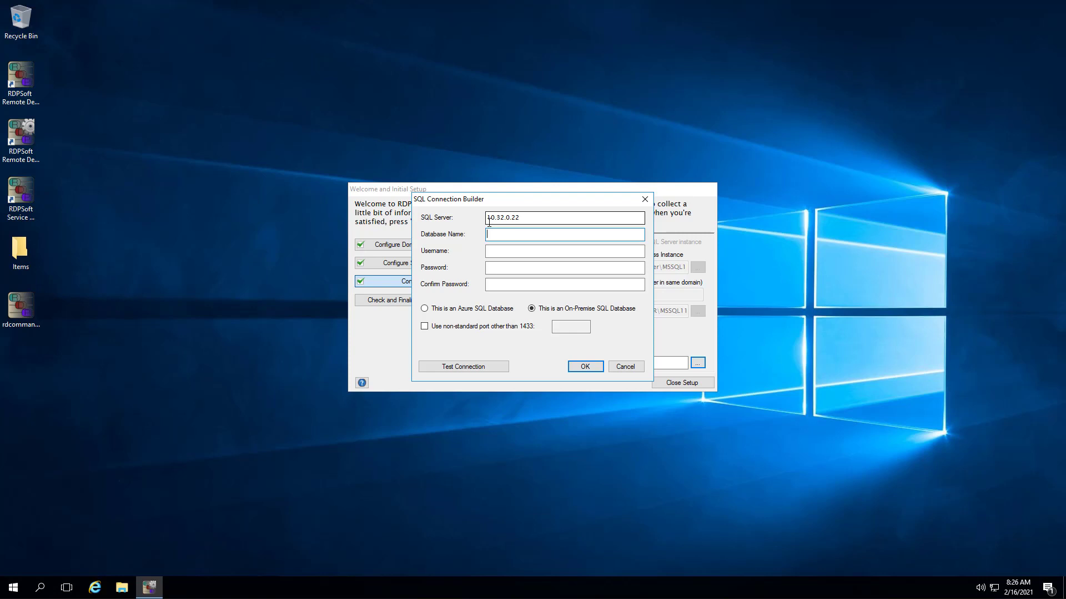
{"action": "type", "text": "my"}
{"action": "key", "text": "BackSpace"}
{"action": "key", "text": "BackSpace"}
{"action": "key", "text": "BackSpace"}
{"action": "type", "text": "RDComm"}
{"action": "key", "text": "Tab"}
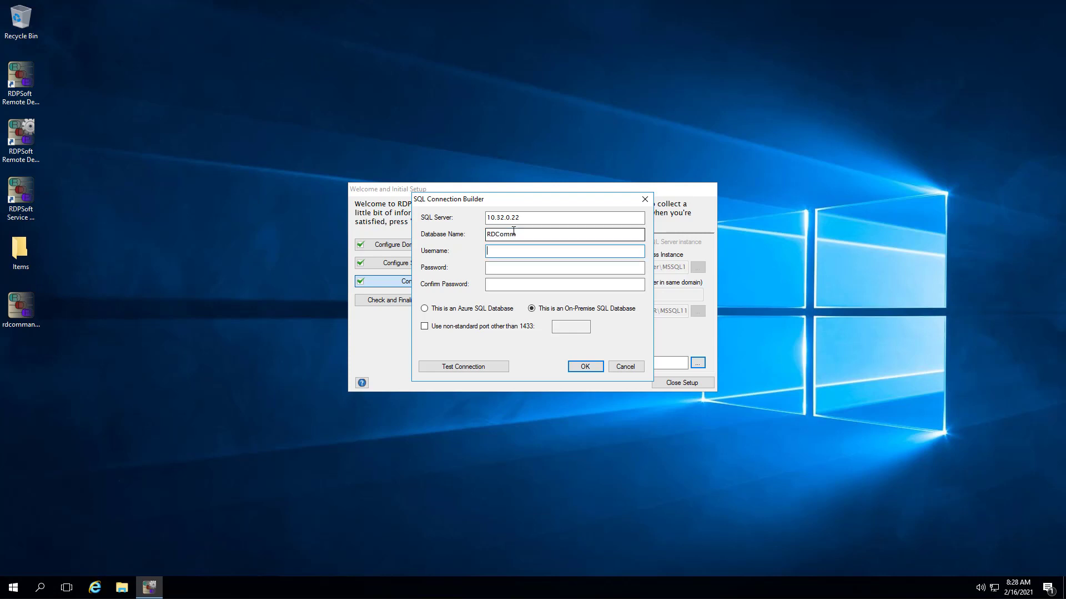
{"action": "type", "text": "sa"}
{"action": "key", "text": "Tab"}
{"action": "type", "text": "********"}
{"action": "key", "text": "Tab"}
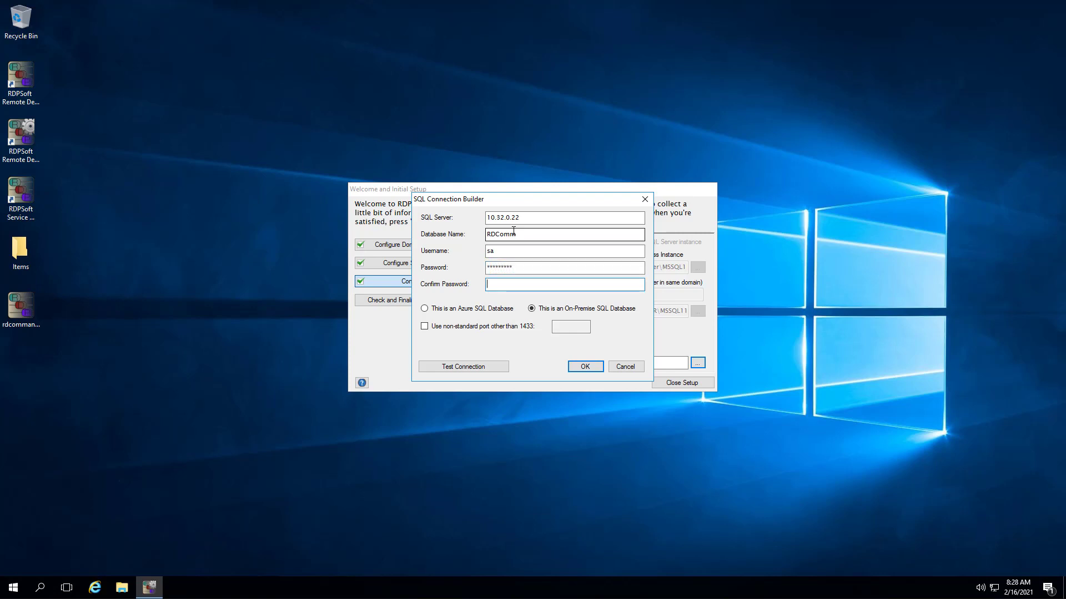
{"action": "type", "text": "*********"}
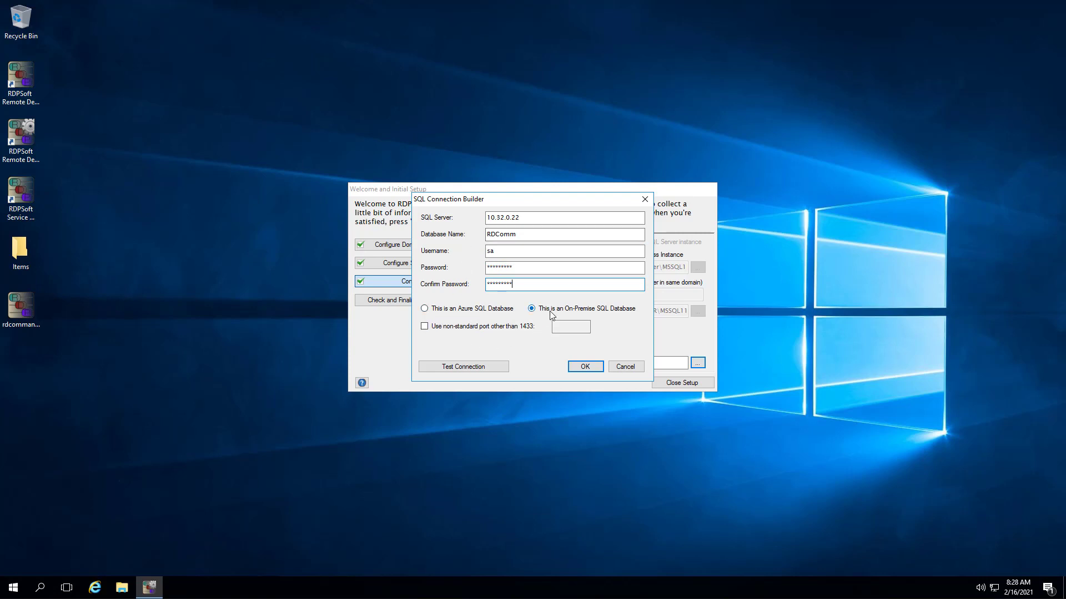
Keep On-Premise SQL, test the connection successfully, and accept the connection string
{"action": "left_click", "coordinate": [441, 310]}
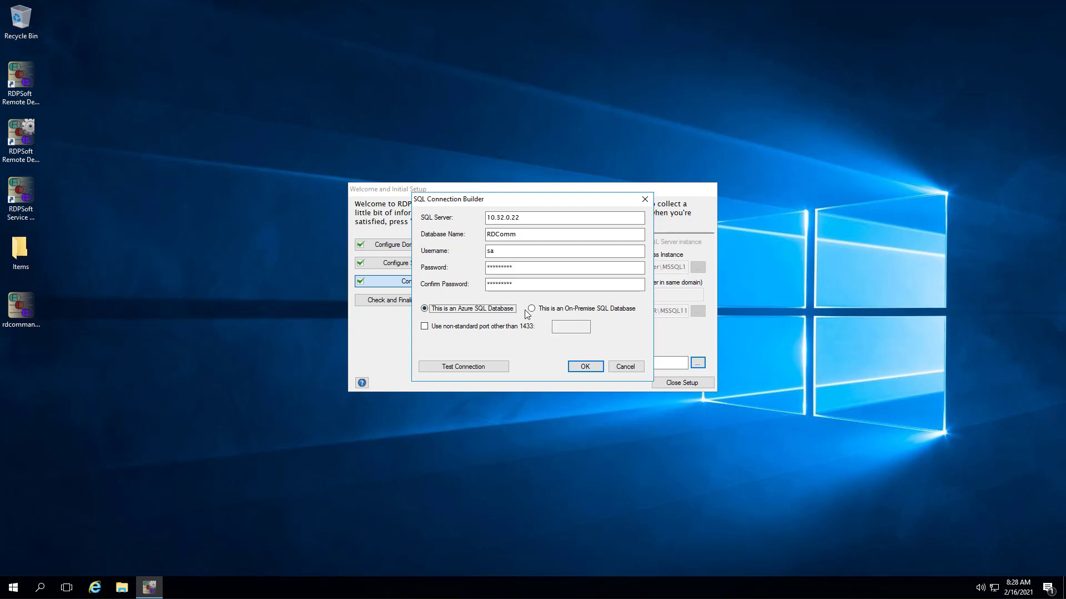
{"action": "left_click", "coordinate": [532, 309]}
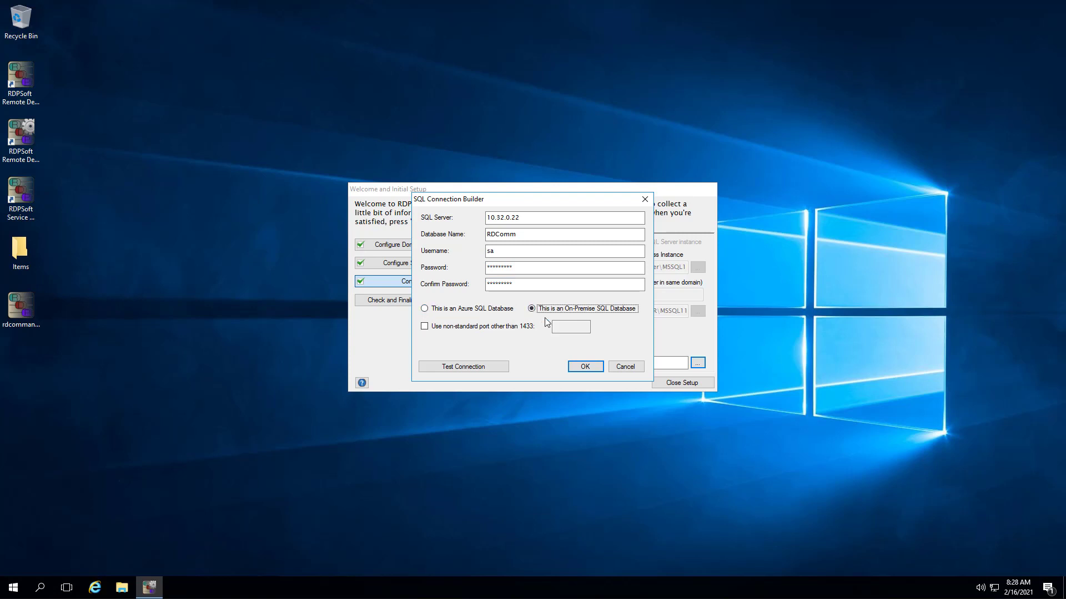
{"action": "left_click", "coordinate": [485, 367]}
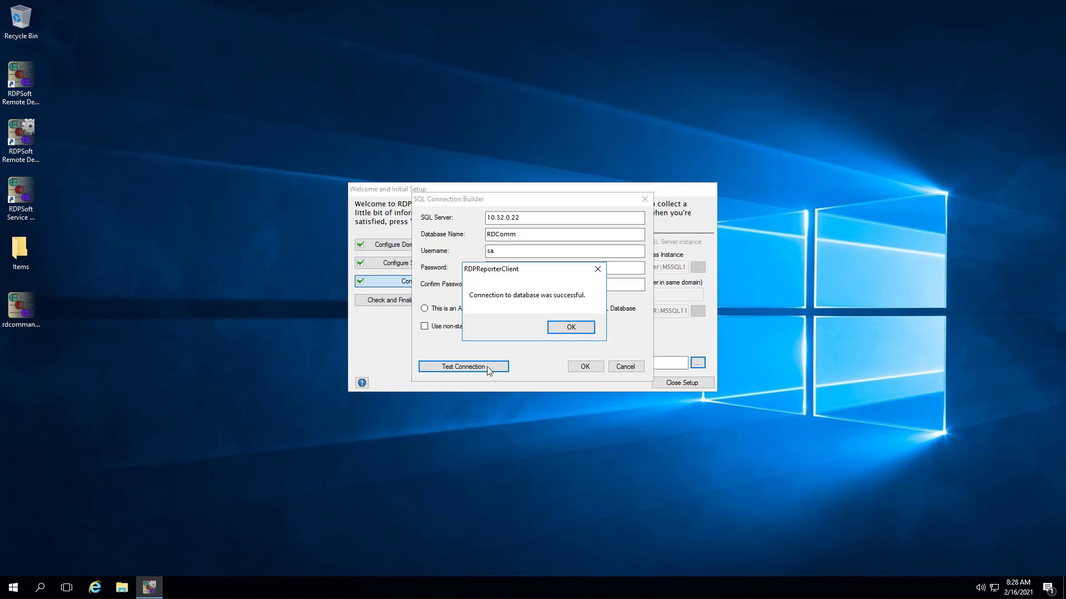
{"action": "left_click", "coordinate": [572, 328]}
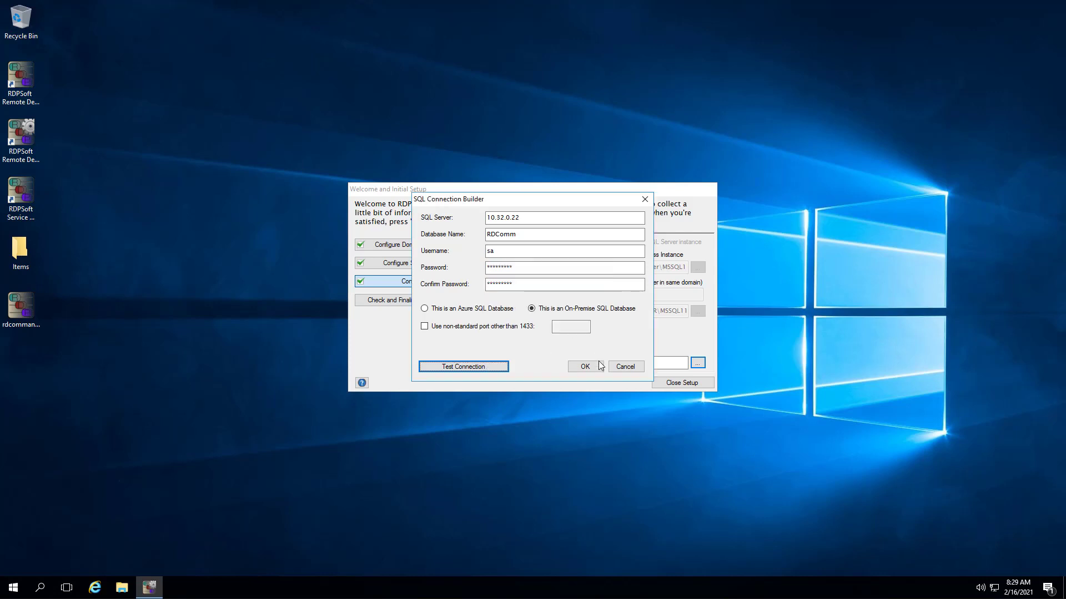
{"action": "left_click", "coordinate": [585, 367]}
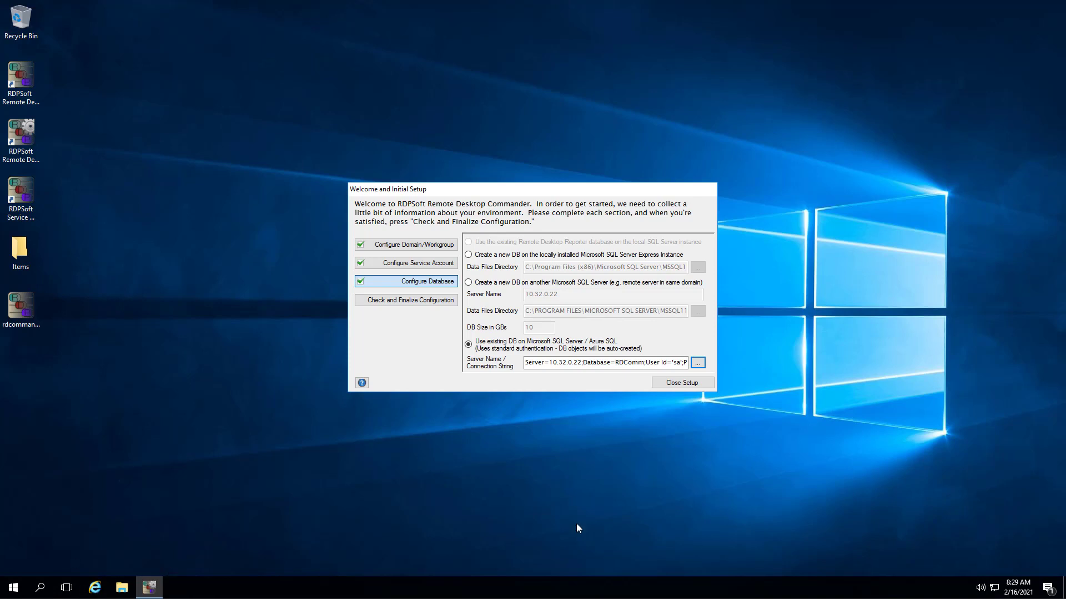
Run Check and Finalize Configuration for the initial setup
{"action": "left_click", "coordinate": [412, 300]}
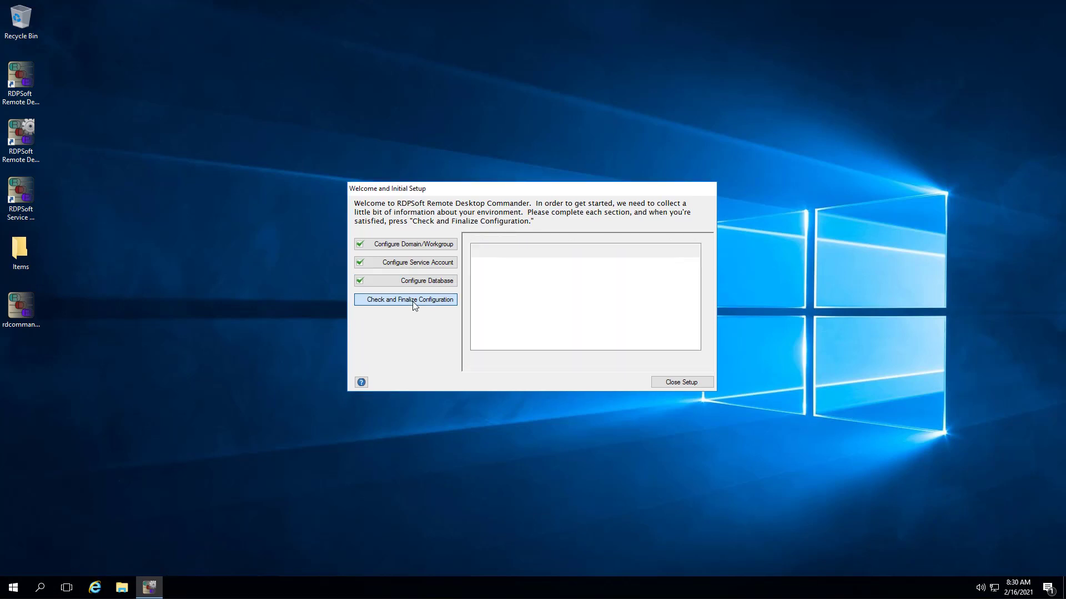